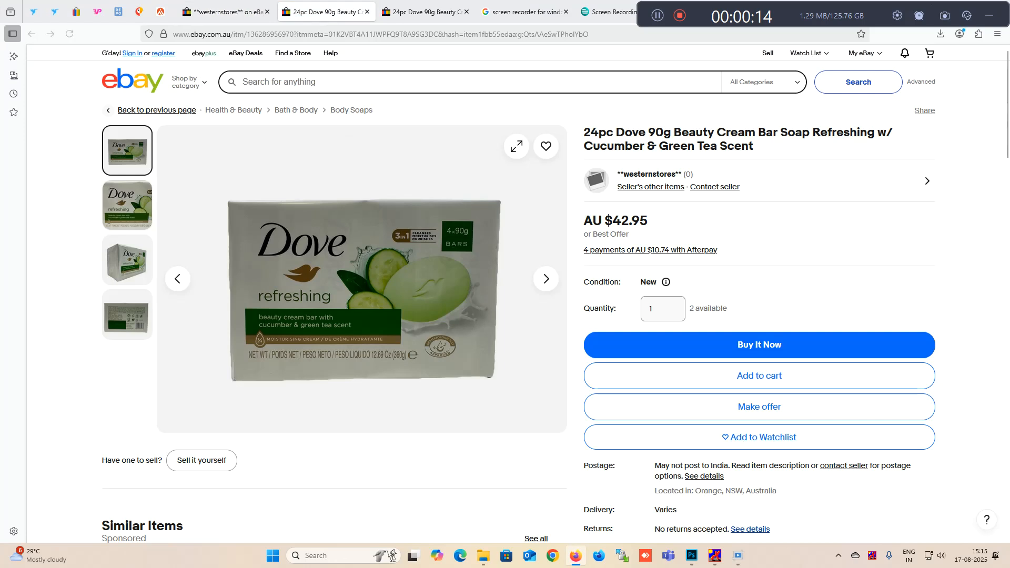
- Browse the listing's enlarged photo gallery and copy the front photo of the Dove soap box
{"action": "left_click", "coordinate": [517, 146]}
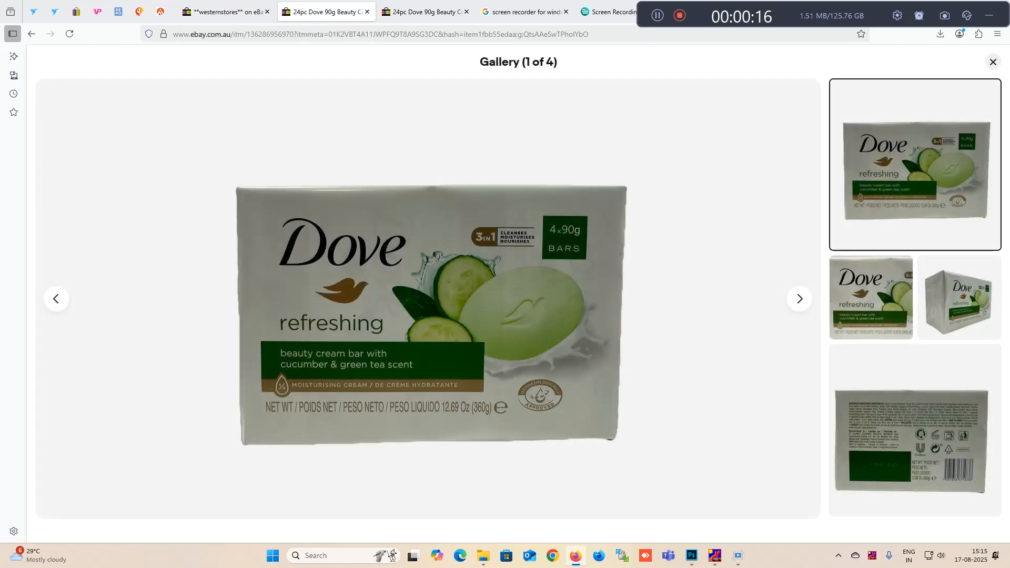
{"action": "left_click", "coordinate": [871, 298]}
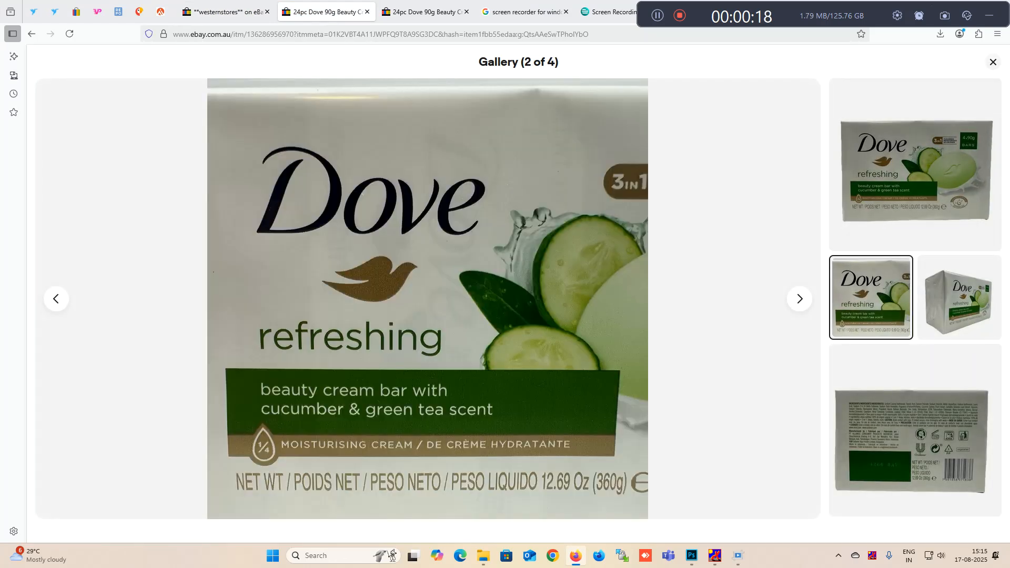
{"action": "left_click", "coordinate": [959, 298]}
{"action": "left_click", "coordinate": [918, 184]}
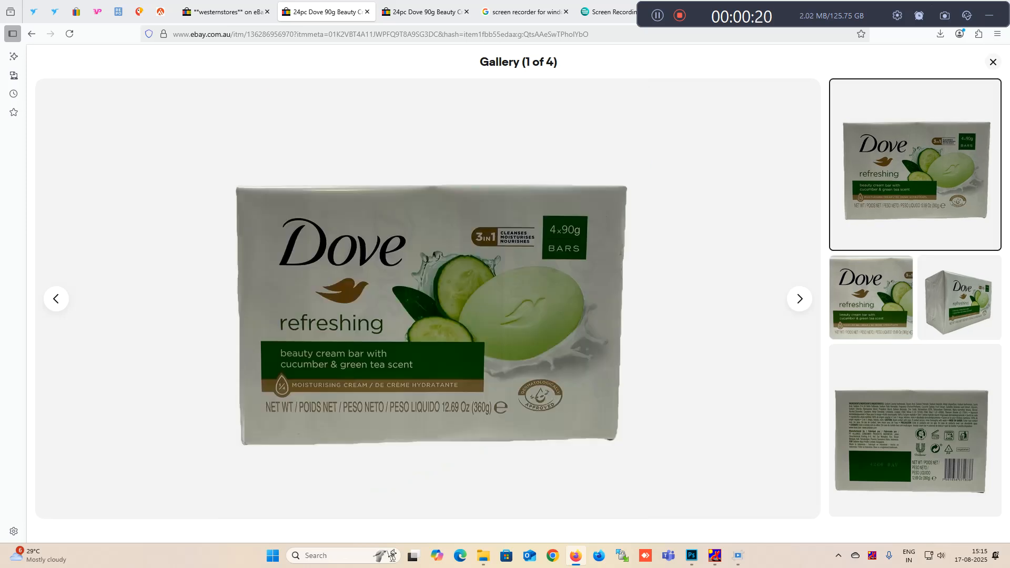
{"action": "right_click", "coordinate": [418, 263]}
{"action": "left_click", "coordinate": [442, 302]}
- Switch to Photoshop, create a new 1600 × 1600 px document and paste the copied soap photo into it
{"action": "left_click", "coordinate": [692, 556]}
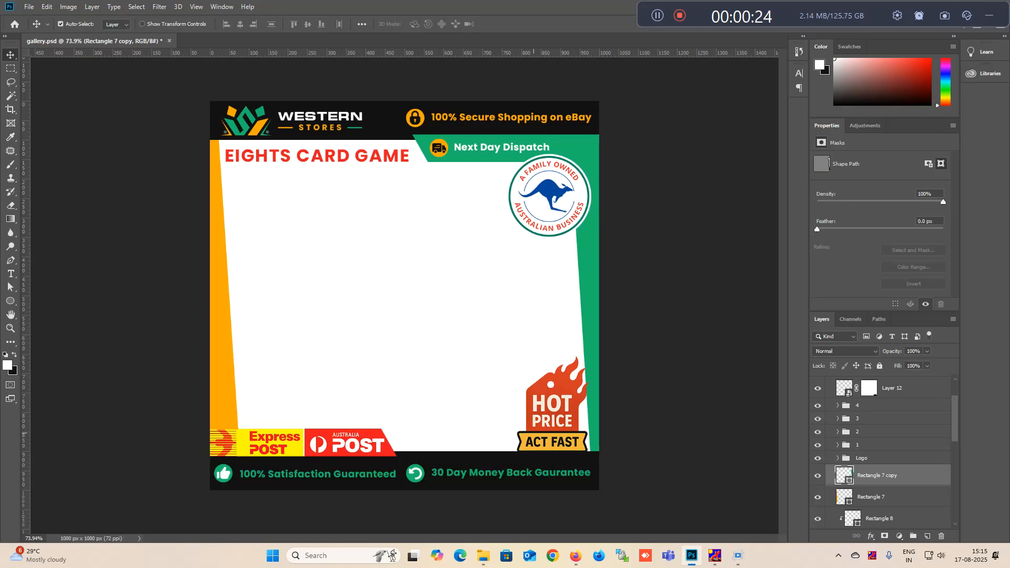
{"action": "key", "text": "ctrl+n"}
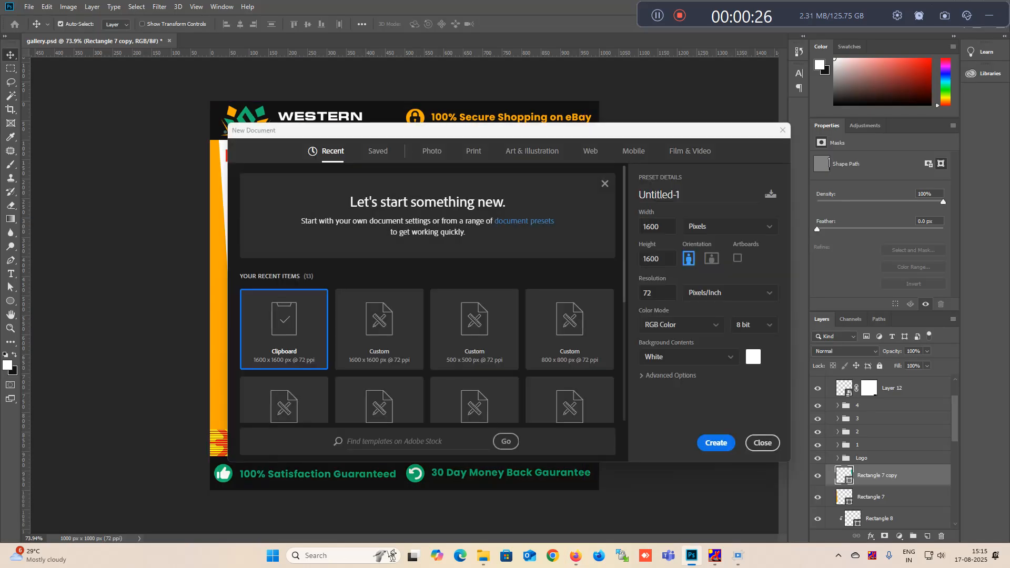
{"action": "key", "text": "Return"}
{"action": "key", "text": "ctrl+v"}
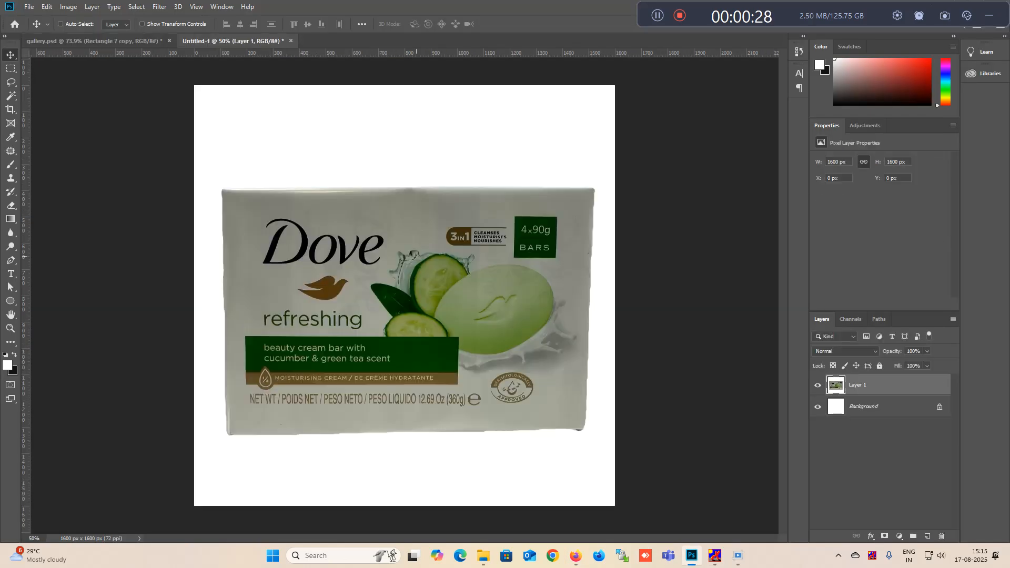
- Start a Pen tool path on the box's left edge and curve it around the upper-left corner
{"action": "scroll", "coordinate": [210, 192], "scroll_direction": "up", "scroll_amount": 6}
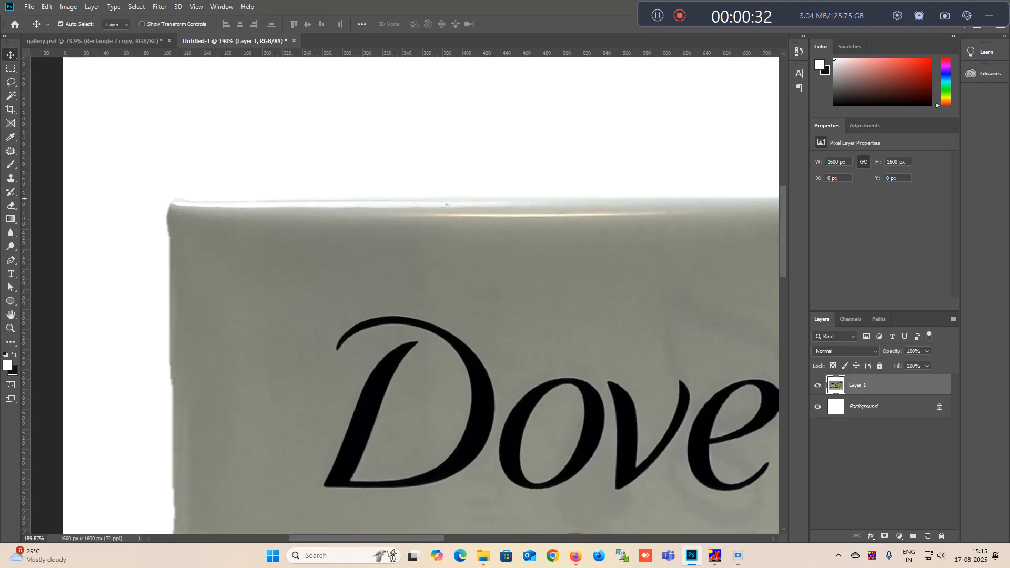
{"action": "scroll", "coordinate": [465, 289], "scroll_direction": "up", "scroll_amount": 1}
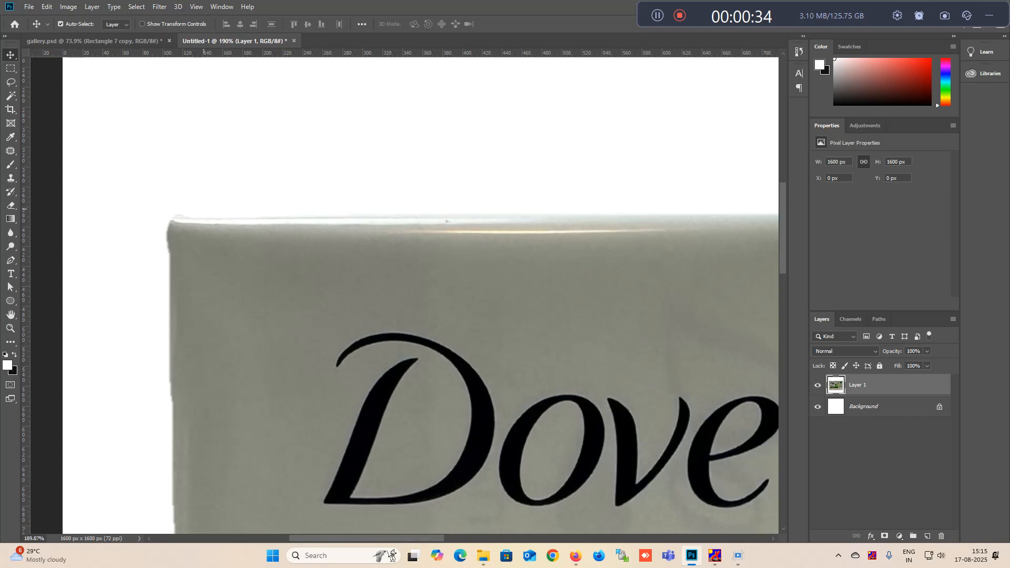
{"action": "key", "text": "p"}
{"action": "scroll", "coordinate": [447, 221], "scroll_direction": "up", "scroll_amount": 3}
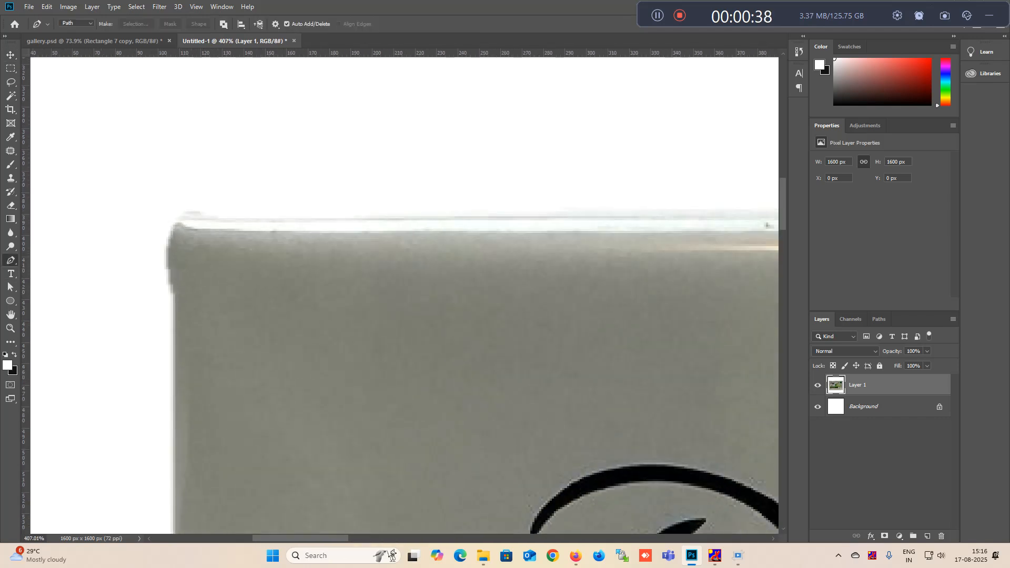
{"action": "left_click", "coordinate": [174, 296]}
{"action": "left_click_drag", "start_coordinate": [198, 214], "coordinate": [240, 219]}
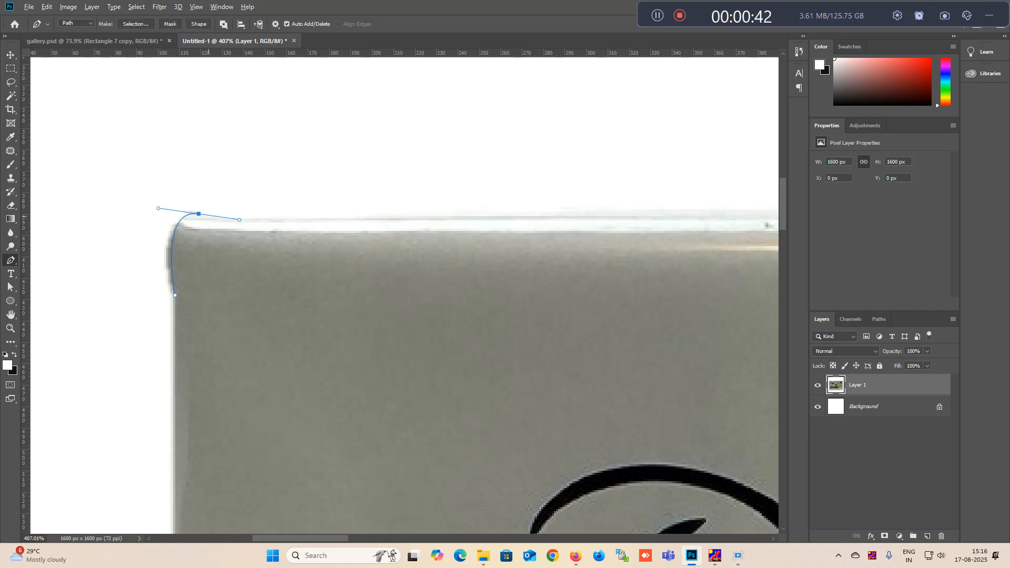
- Continue the path along the box's top edge up to its upper-right corner
{"action": "scroll", "coordinate": [262, 238], "scroll_direction": "down", "scroll_amount": 3}
{"action": "left_click_drag", "start_coordinate": [565, 246], "coordinate": [297, 302]}
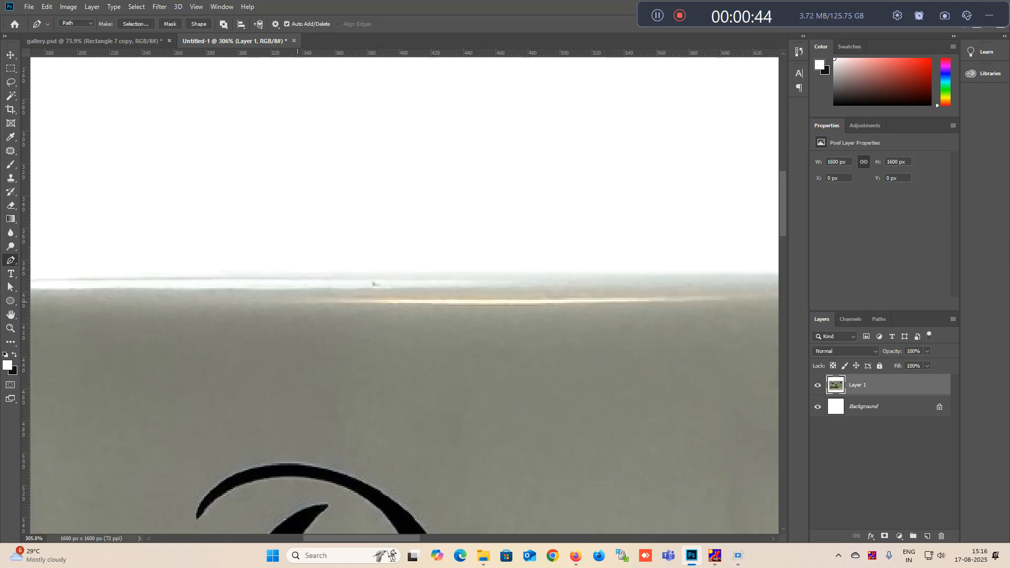
{"action": "left_click", "coordinate": [638, 273]}
{"action": "left_click_drag", "start_coordinate": [638, 274], "coordinate": [487, 299]}
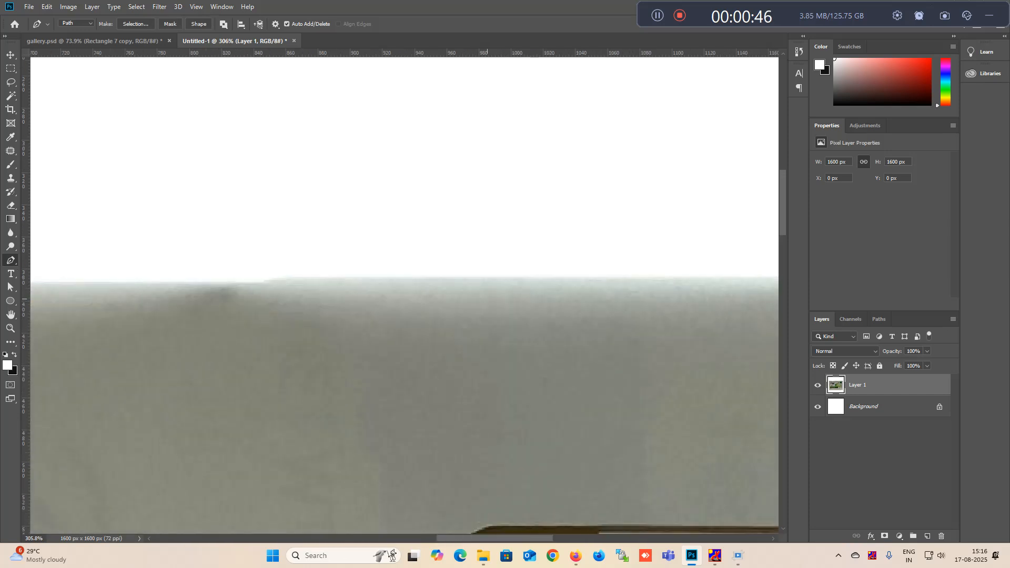
{"action": "left_click", "coordinate": [550, 279]}
{"action": "left_click_drag", "start_coordinate": [550, 279], "coordinate": [199, 325]}
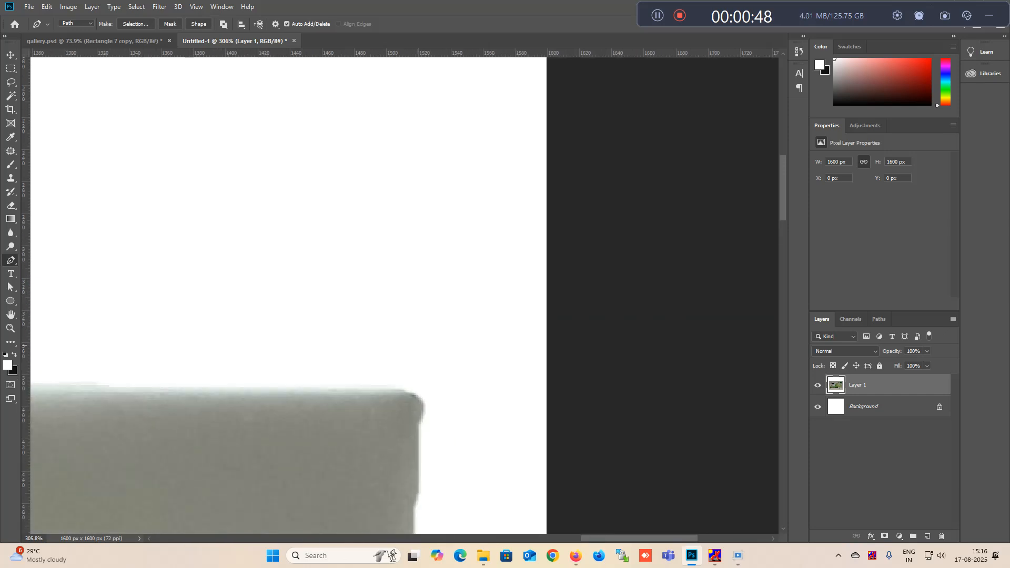
{"action": "left_click", "coordinate": [397, 388]}
{"action": "scroll", "coordinate": [413, 395], "scroll_direction": "down", "scroll_amount": 1}
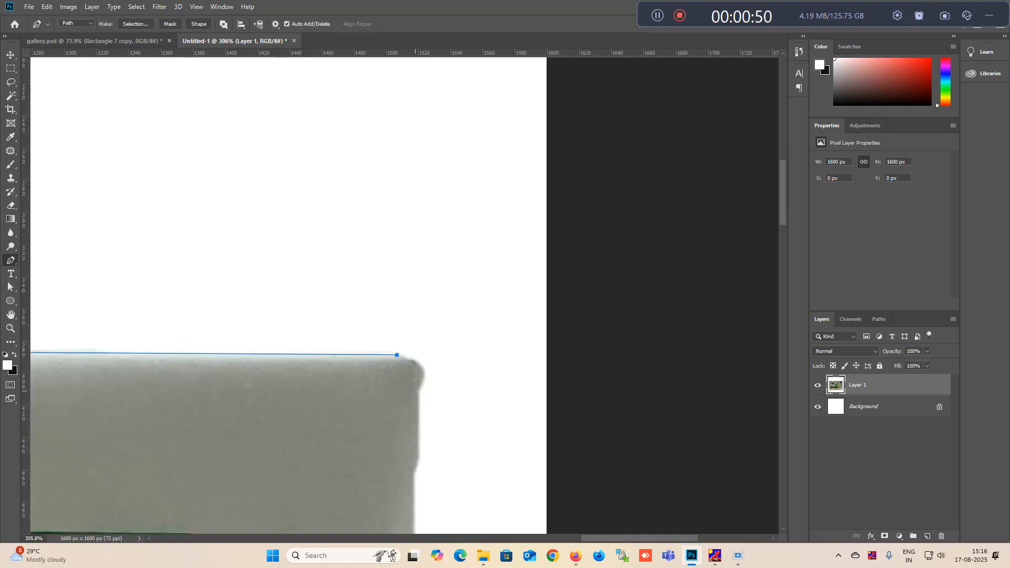
- Curve the path around the box's upper-right corner and trace down its right edge to the lower-right corner
{"action": "left_click_drag", "start_coordinate": [417, 392], "coordinate": [438, 362]}
{"action": "left_click_drag", "start_coordinate": [413, 469], "coordinate": [432, 221]}
{"action": "scroll", "coordinate": [413, 468], "scroll_direction": "down", "scroll_amount": 5}
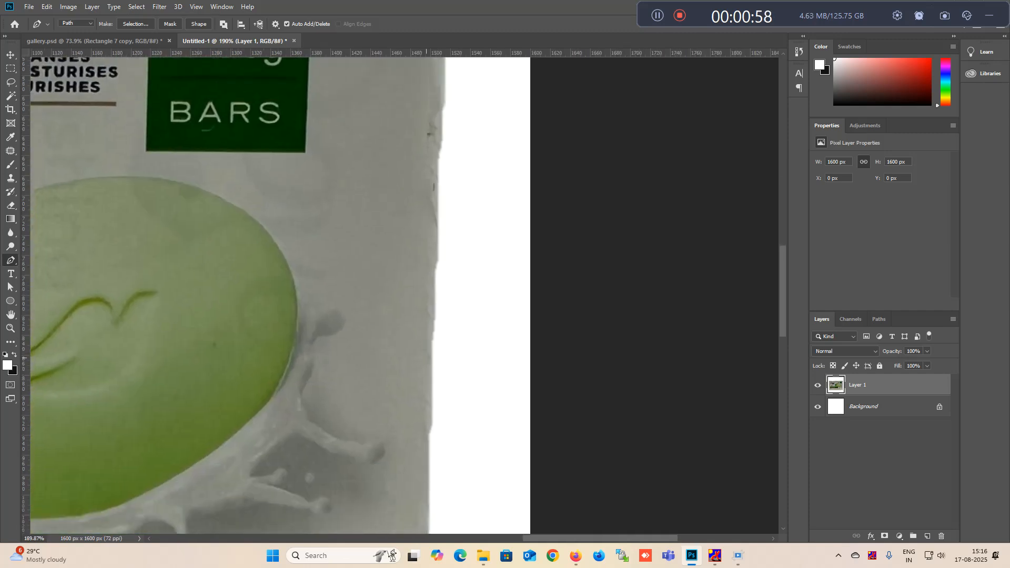
{"action": "scroll", "coordinate": [427, 210], "scroll_direction": "down", "scroll_amount": 10}
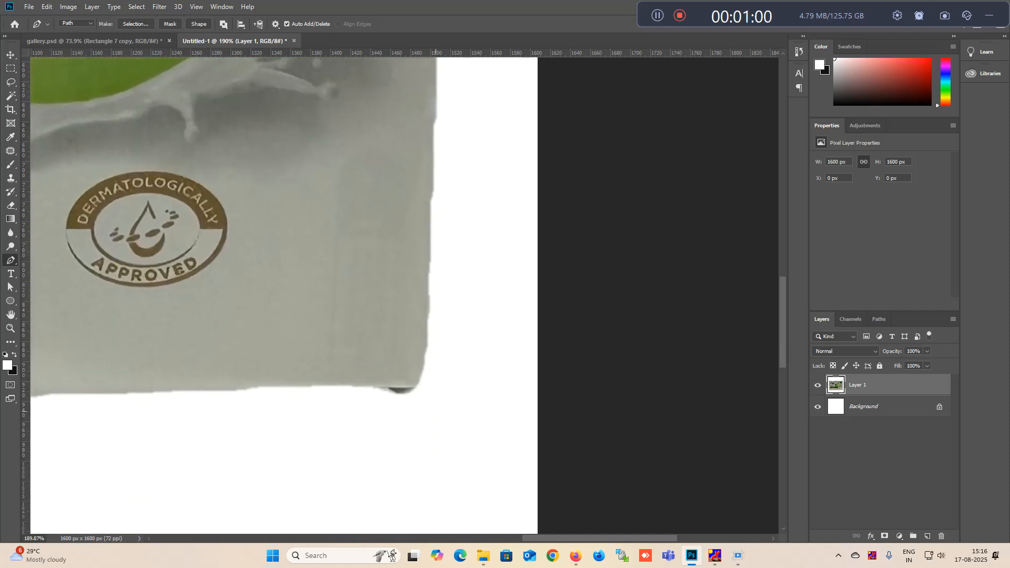
{"action": "scroll", "coordinate": [435, 263], "scroll_direction": "down", "scroll_amount": 3}
{"action": "scroll", "coordinate": [423, 263], "scroll_direction": "up", "scroll_amount": 1}
{"action": "left_click", "coordinate": [423, 263]}
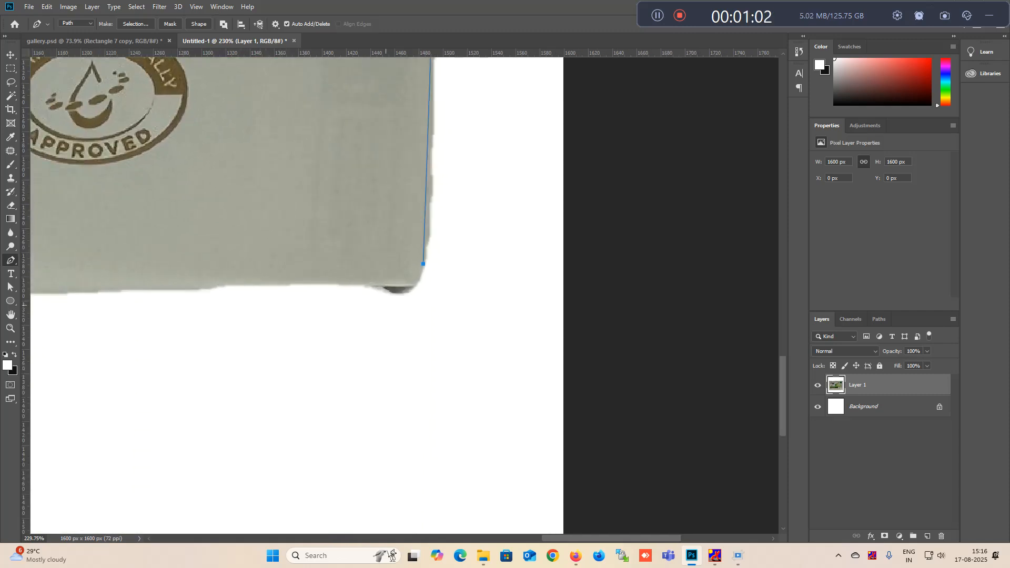
- Curve the path around the box's lower-right corner and trace its bottom edge to near the lower-left corner
{"action": "left_click_drag", "start_coordinate": [371, 283], "coordinate": [319, 278]}
{"action": "left_click", "coordinate": [372, 283], "text": "alt"}
{"action": "scroll", "coordinate": [372, 283], "scroll_direction": "down", "scroll_amount": 3}
{"action": "left_click_drag", "start_coordinate": [371, 283], "coordinate": [684, 79]}
{"action": "left_click_drag", "start_coordinate": [79, 147], "coordinate": [358, 225]}
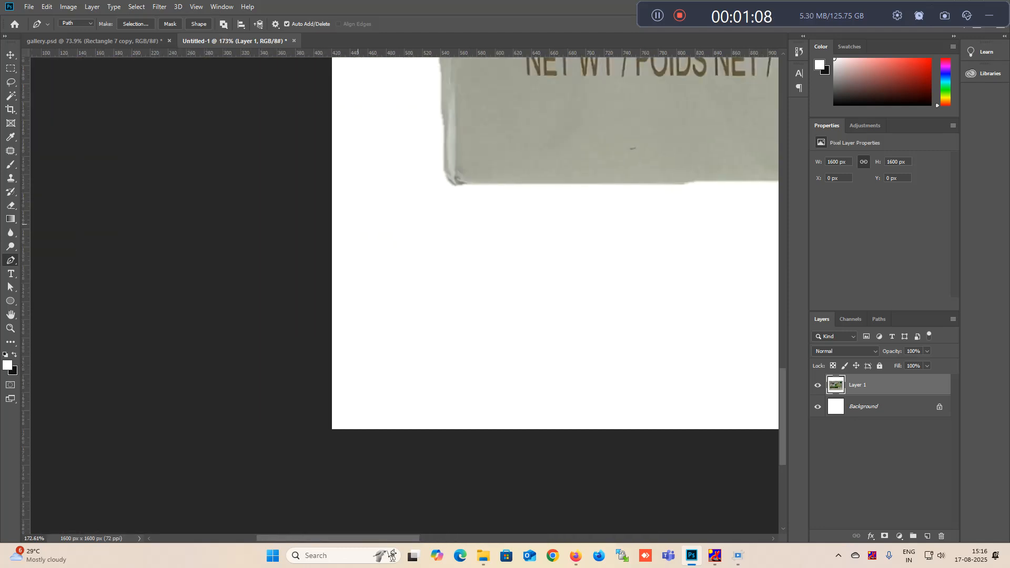
{"action": "scroll", "coordinate": [358, 225], "scroll_direction": "up", "scroll_amount": 3}
{"action": "left_click", "coordinate": [538, 278]}
- Curve the path around the box's lower-left corner, then trace up the left edge and close it at the starting point
{"action": "scroll", "coordinate": [504, 122], "scroll_direction": "up", "scroll_amount": 1}
{"action": "left_click_drag", "start_coordinate": [487, 266], "coordinate": [485, 199]}
{"action": "scroll", "coordinate": [486, 199], "scroll_direction": "down", "scroll_amount": 2, "text": "alt"}
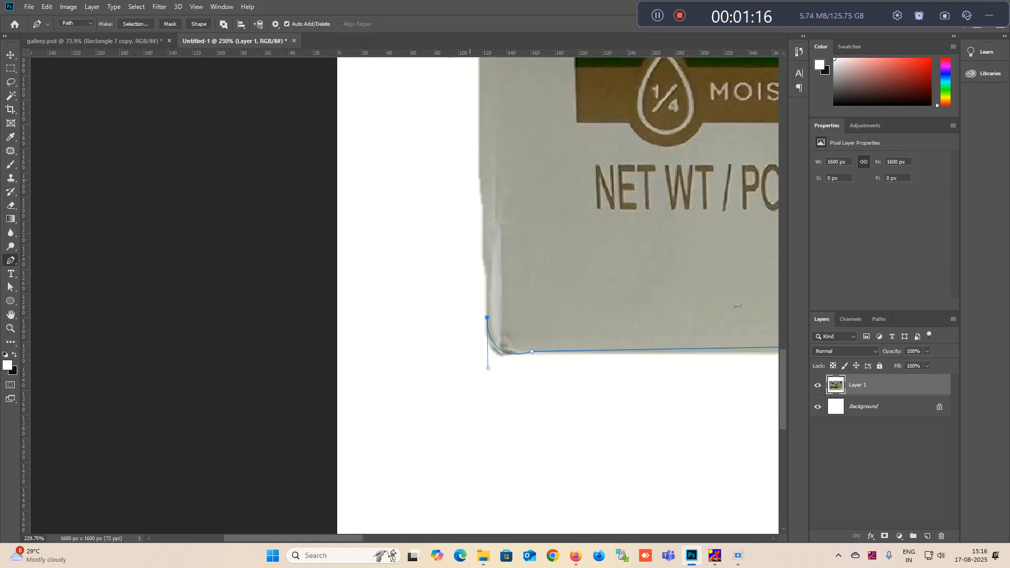
{"action": "scroll", "coordinate": [558, 295], "scroll_direction": "up", "scroll_amount": 5}
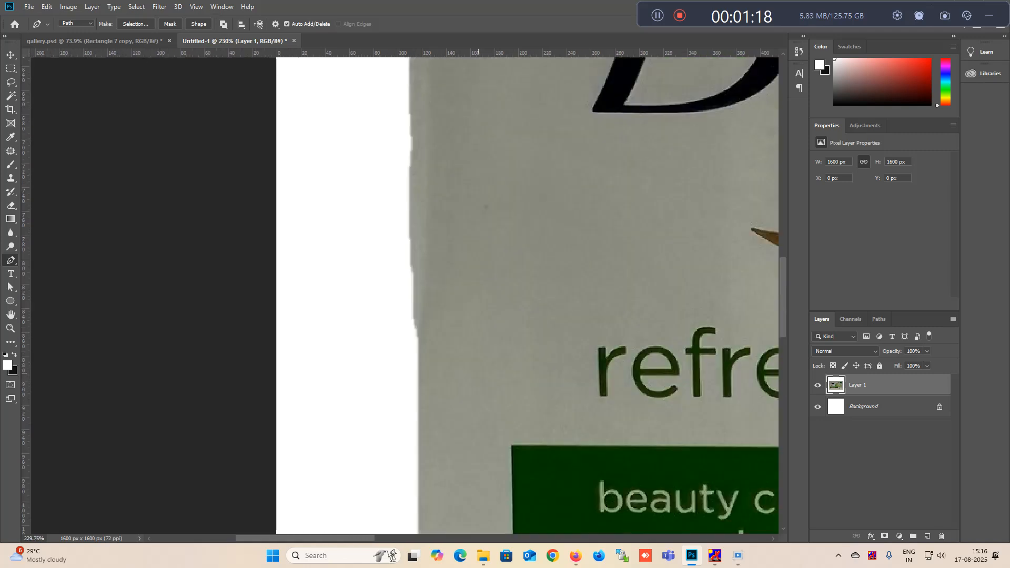
{"action": "left_click", "coordinate": [418, 280]}
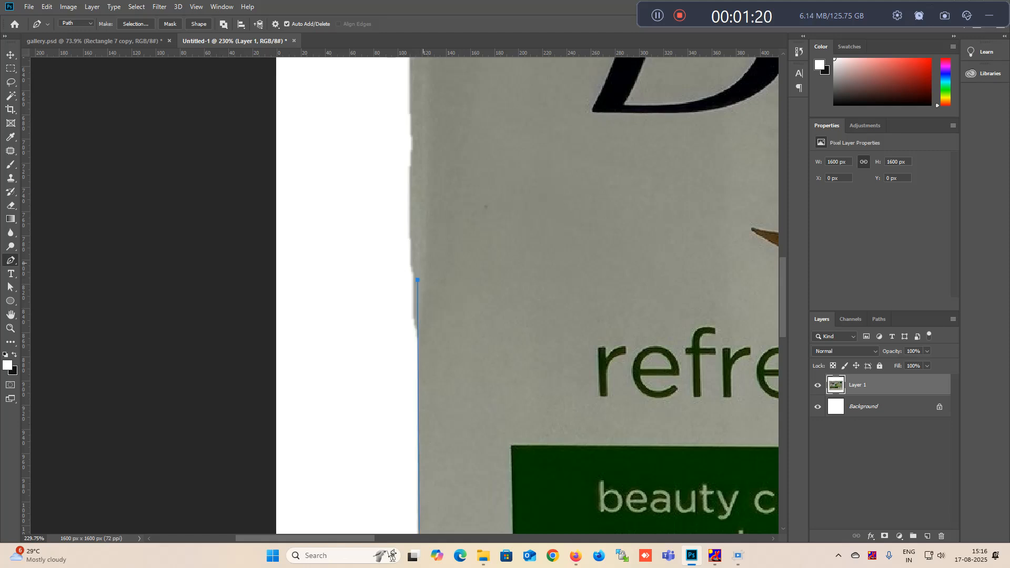
{"action": "scroll", "coordinate": [526, 295], "scroll_direction": "up", "scroll_amount": 4}
{"action": "left_click", "coordinate": [417, 170]}
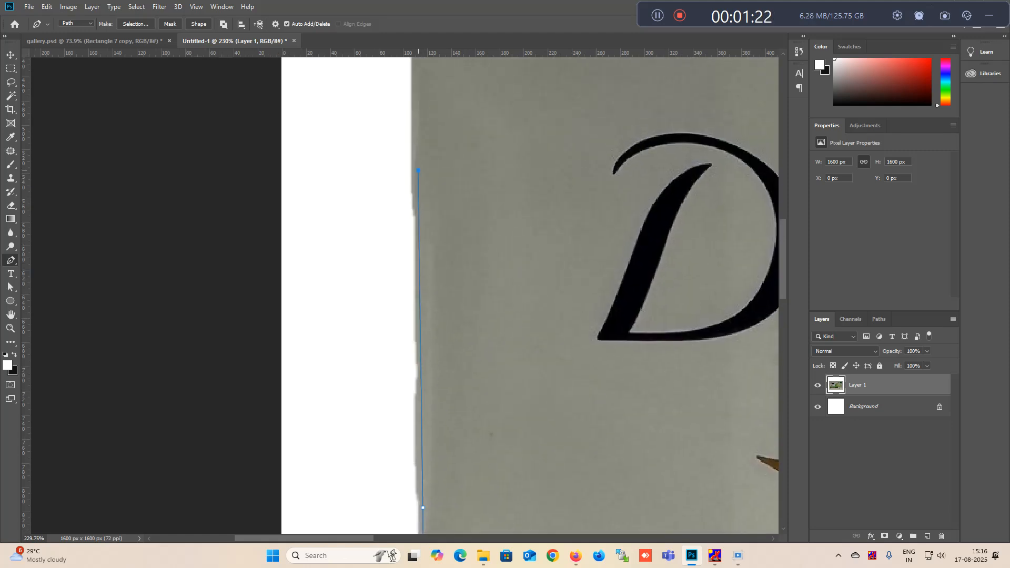
{"action": "scroll", "coordinate": [526, 294], "scroll_direction": "up", "scroll_amount": 5}
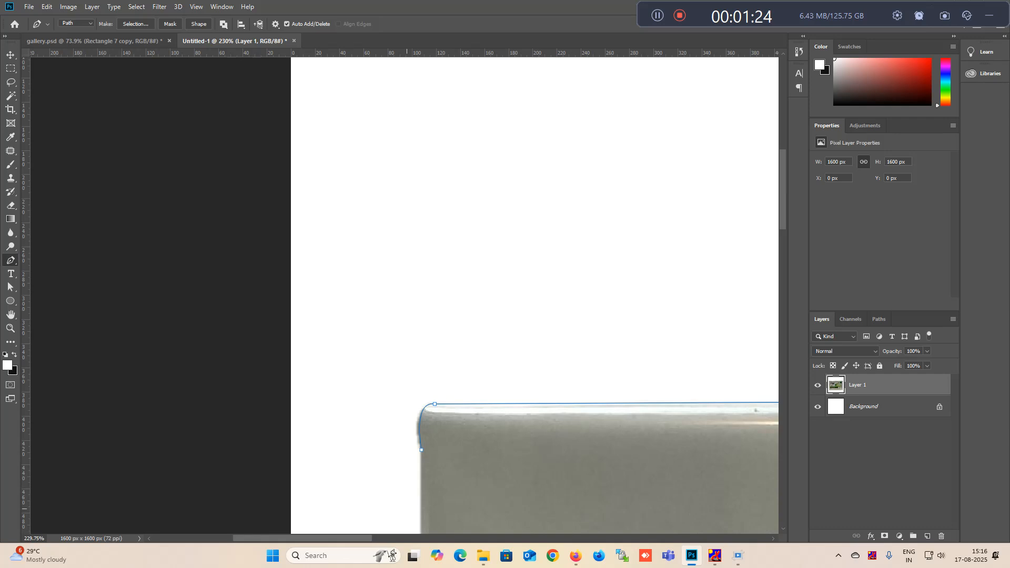
{"action": "scroll", "coordinate": [405, 294], "scroll_direction": "down", "scroll_amount": 8}
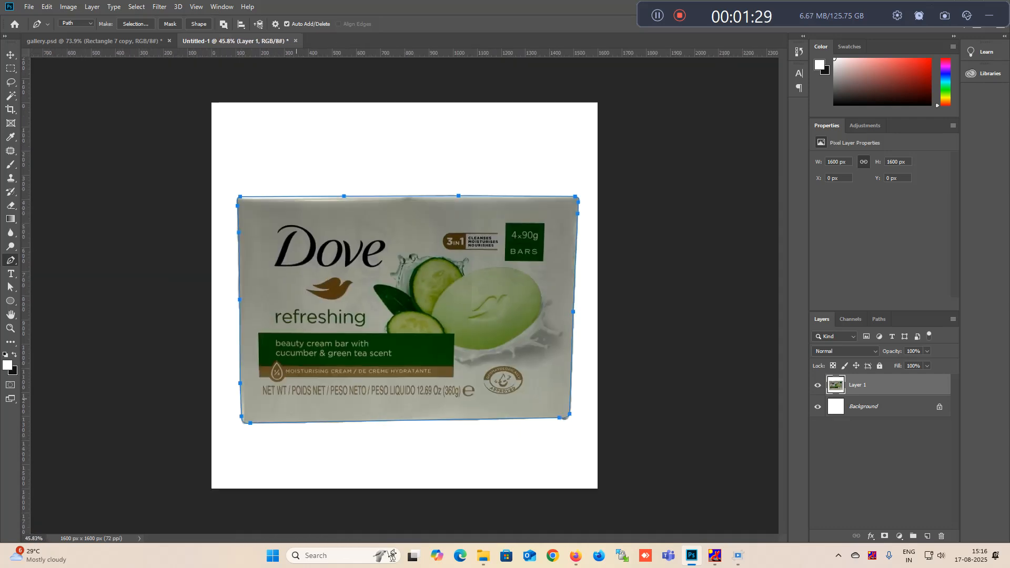
- Turn the path into a selection copied to its own layer, then delete Layer 1, leaving the cut-out box layer selected
{"action": "key", "text": "ctrl+Return"}
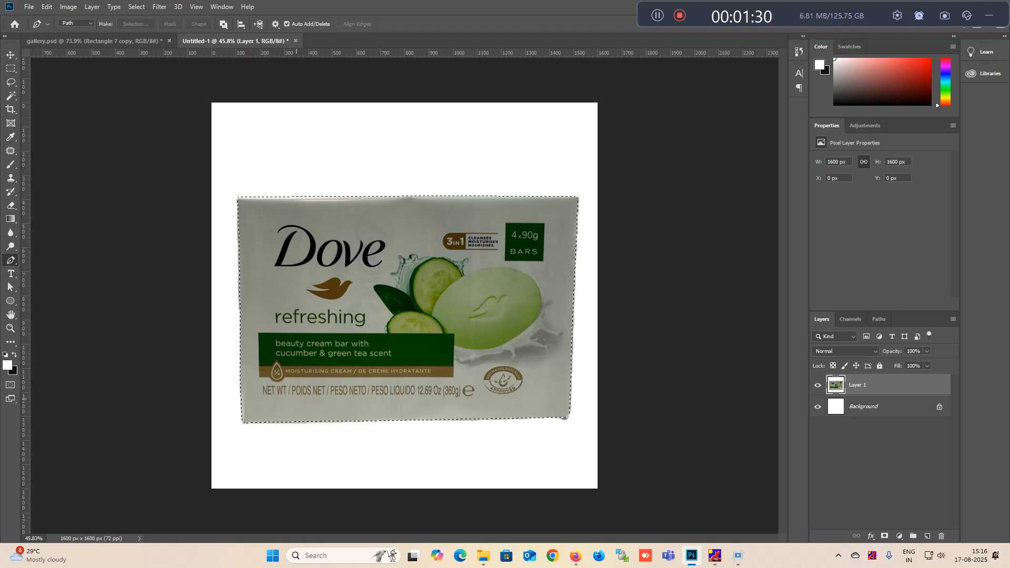
{"action": "key", "text": "ctrl+j"}
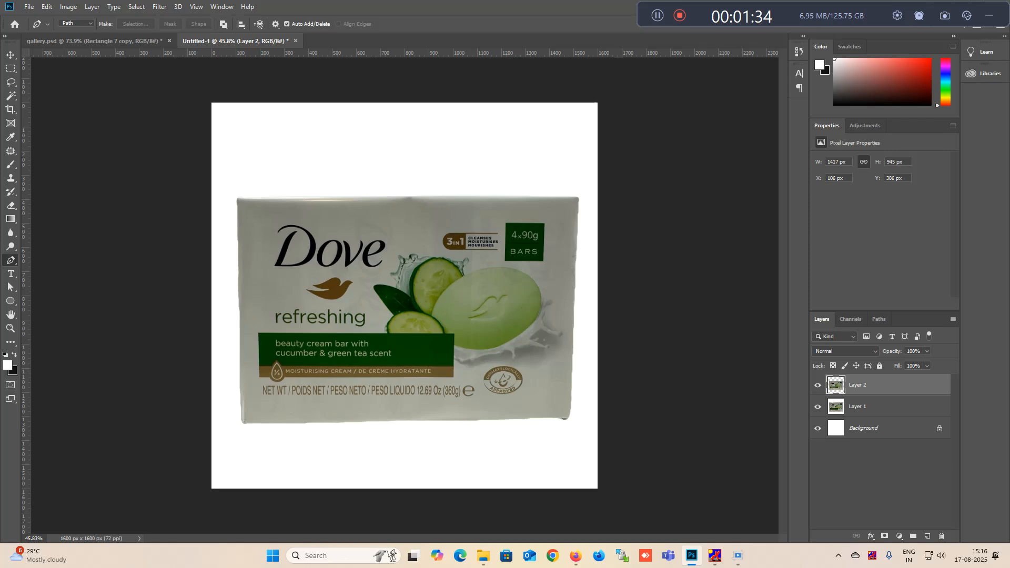
{"action": "left_click", "coordinate": [873, 407]}
{"action": "key", "text": "Delete"}
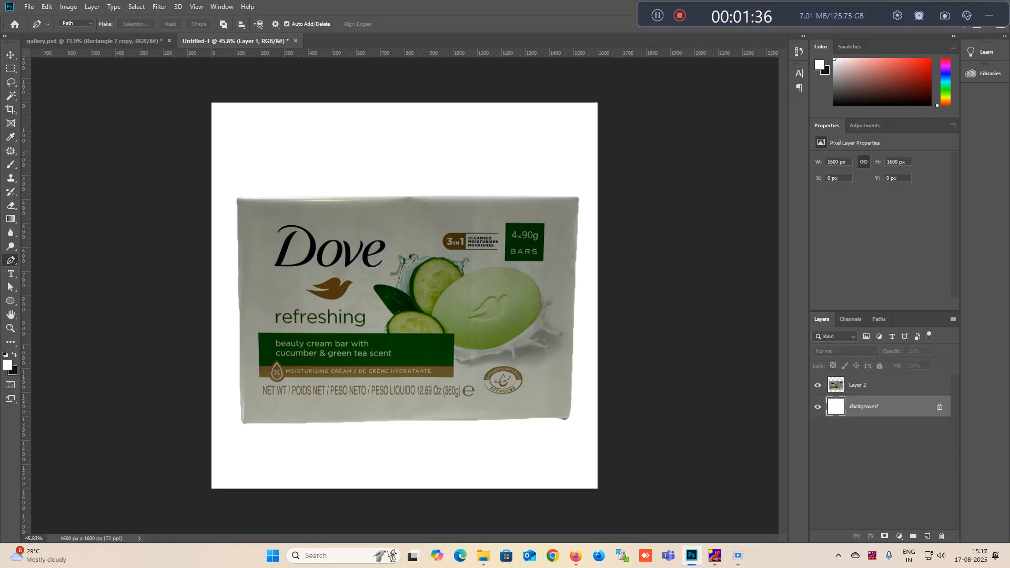
{"action": "left_click", "coordinate": [874, 385]}
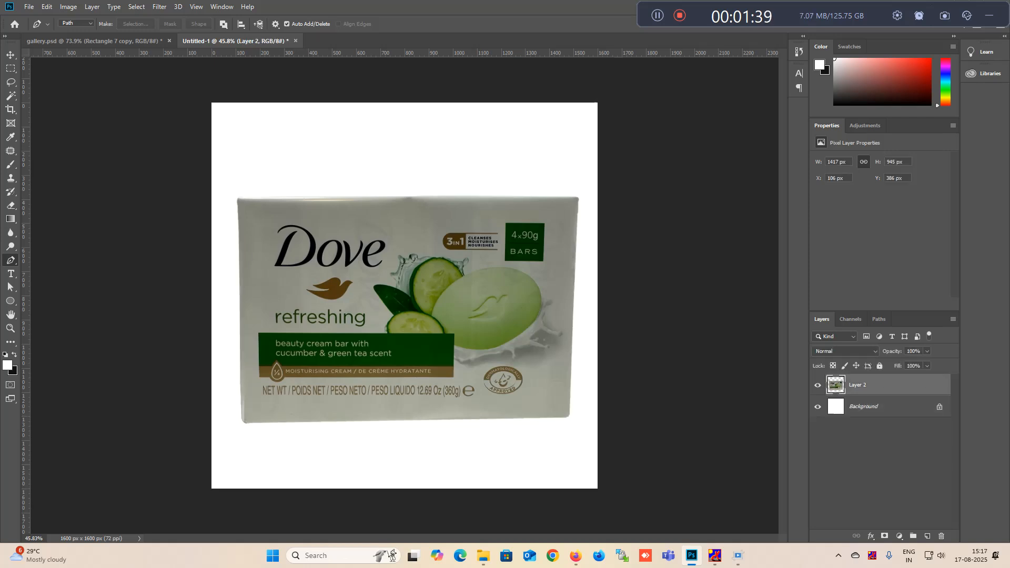
- Apply Auto Tone, Auto Contrast and Auto Color to the cut-out box layer
{"action": "left_click", "coordinate": [69, 7]}
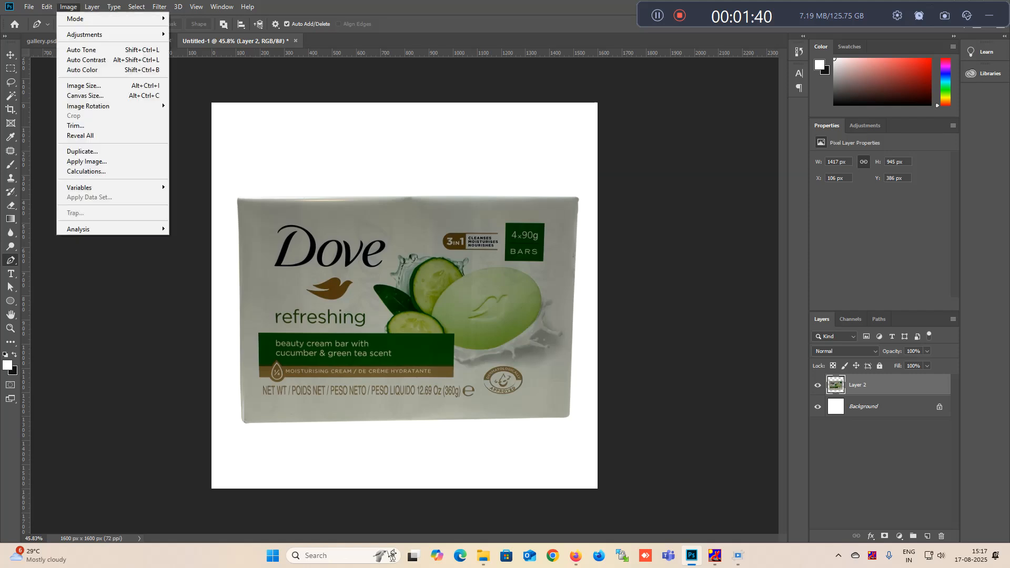
{"action": "left_click", "coordinate": [82, 50]}
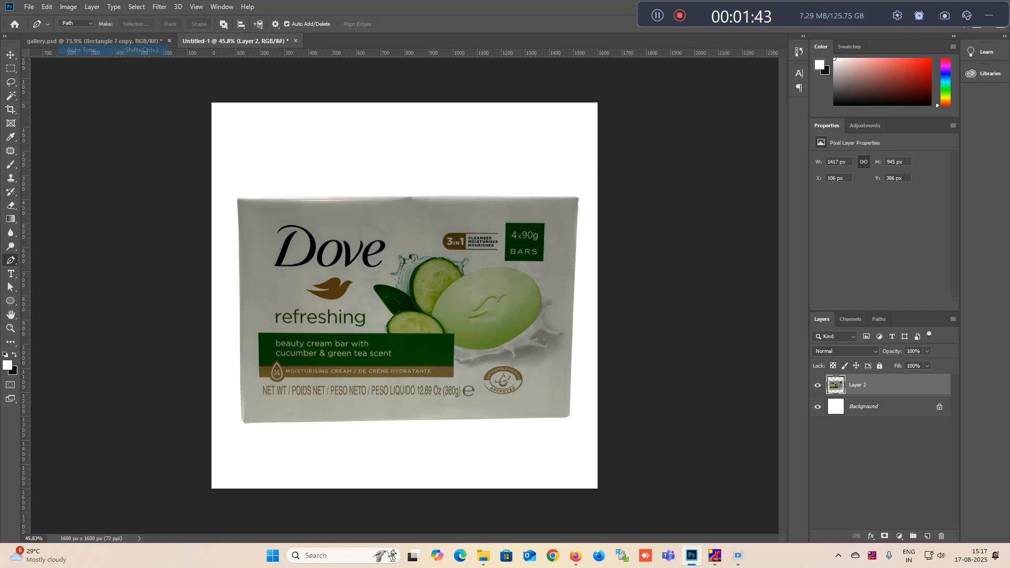
{"action": "left_click", "coordinate": [68, 7]}
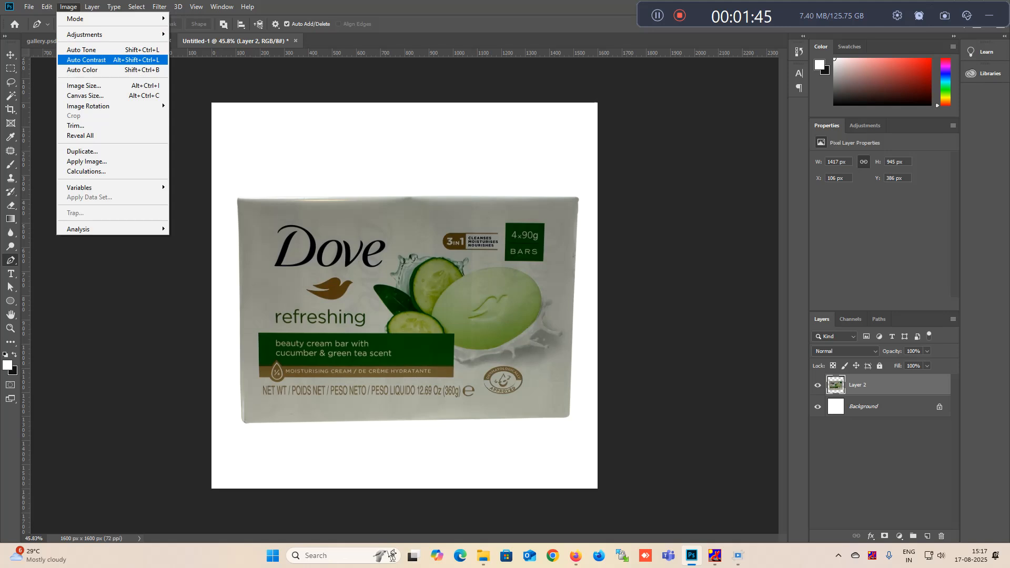
{"action": "left_click", "coordinate": [84, 59]}
{"action": "left_click", "coordinate": [68, 6]}
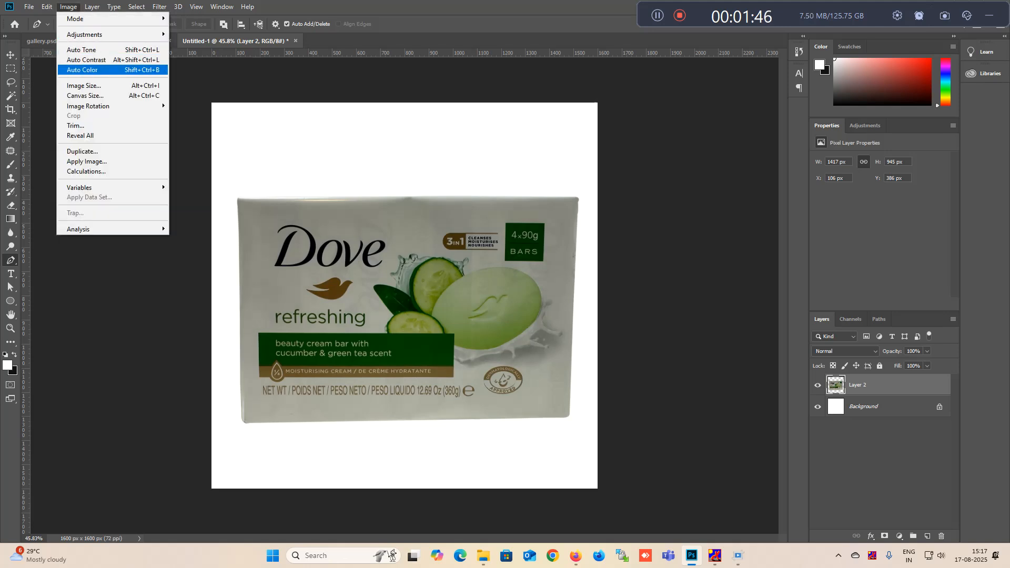
{"action": "left_click", "coordinate": [83, 69]}
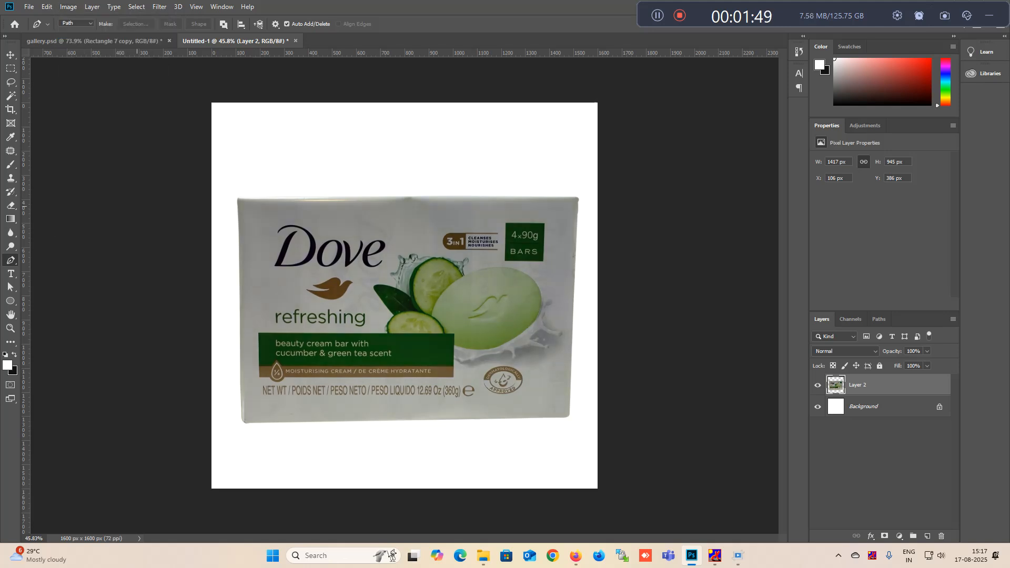
- Apply a Brightness/Contrast adjustment to the cut-out box layer with brightness set to 30
{"action": "key", "text": "alt+i"}
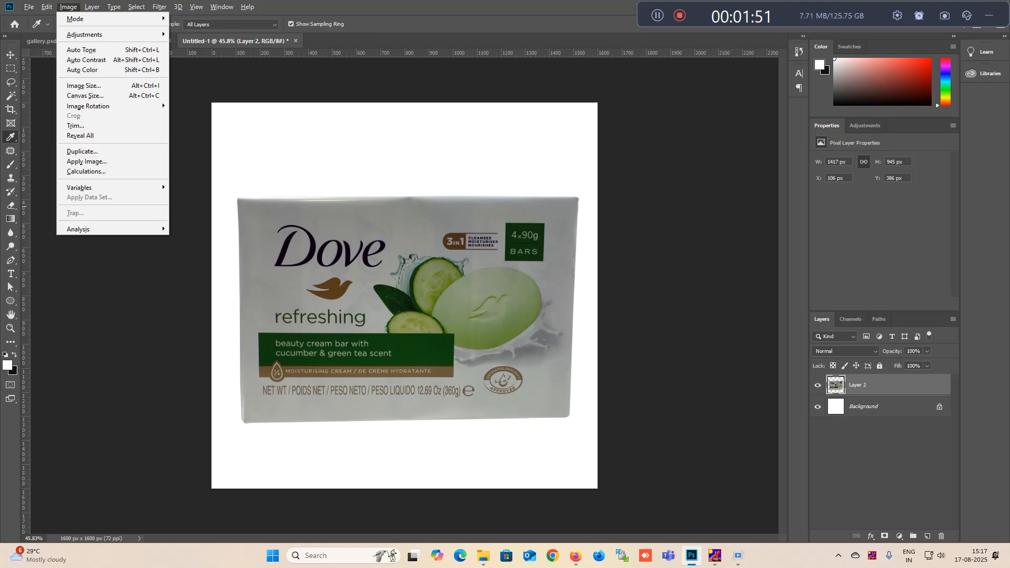
{"action": "key", "text": "Up"}
{"action": "key", "text": "Up"}
{"action": "key", "text": "Up"}
{"action": "key", "text": "Up"}
{"action": "key", "text": "Up"}
{"action": "key", "text": "Up"}
{"action": "key", "text": "Right"}
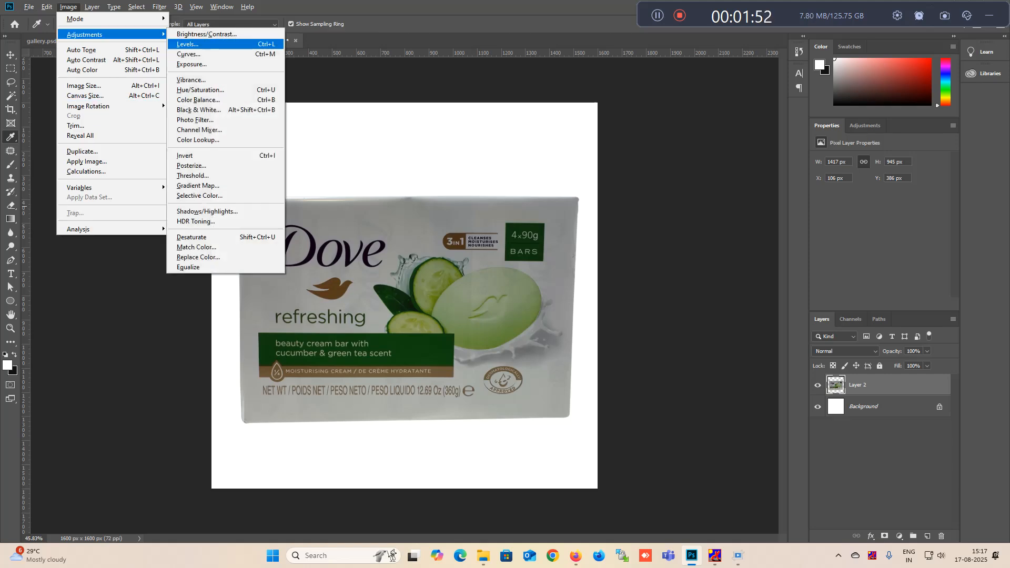
{"action": "key", "text": "Return"}
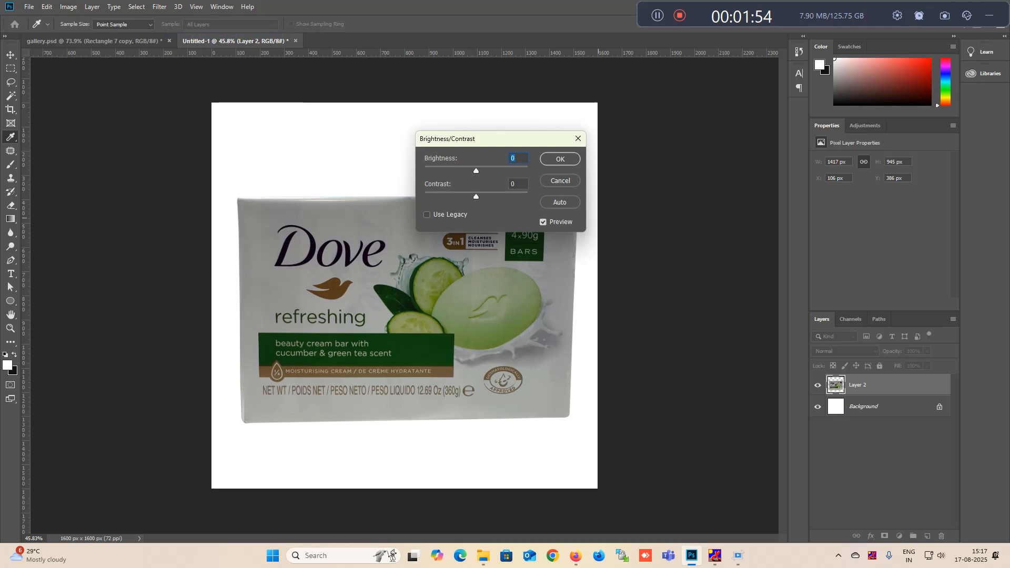
{"action": "key", "text": "shift+Up"}
{"action": "key", "text": "shift+Up"}
{"action": "key", "text": "shift+Up"}
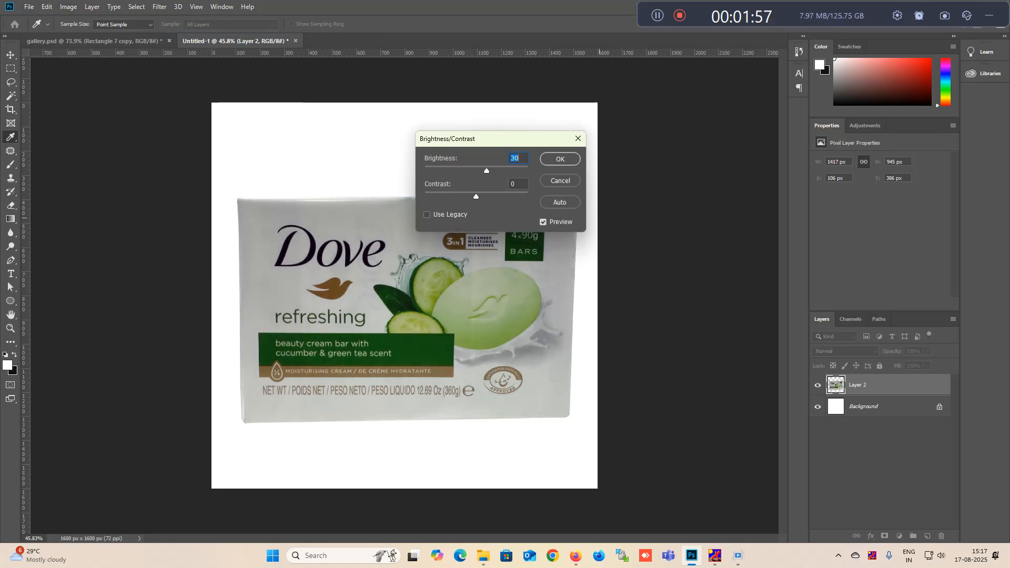
{"action": "key", "text": "Return"}
- Move the cut-out Dove box into gallery.psd and convert its layer to a smart object
{"action": "key", "text": "v"}
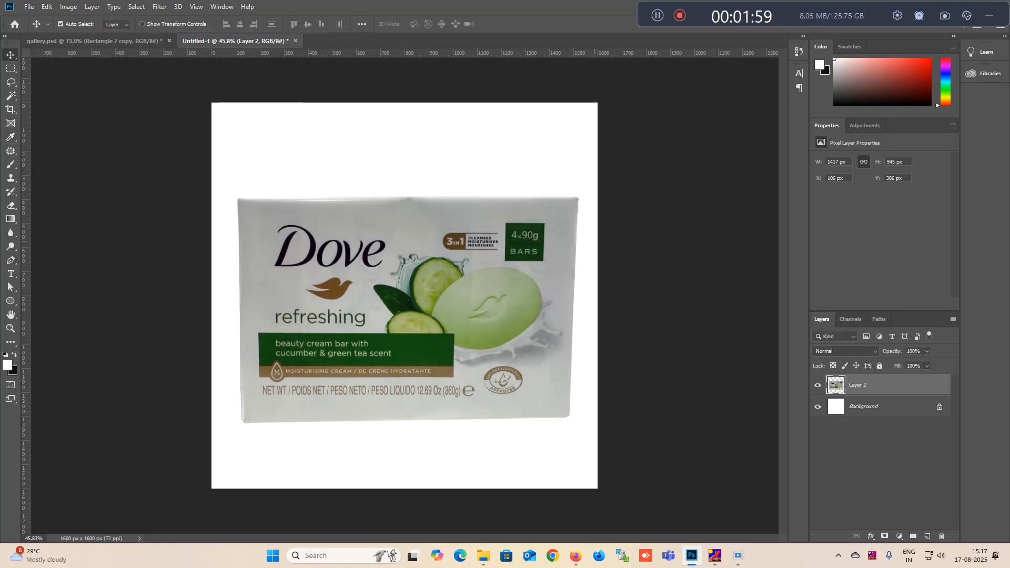
{"action": "left_click_drag", "start_coordinate": [407, 252], "coordinate": [120, 4]}
{"action": "left_click_drag", "start_coordinate": [120, 41], "coordinate": [463, 341]}
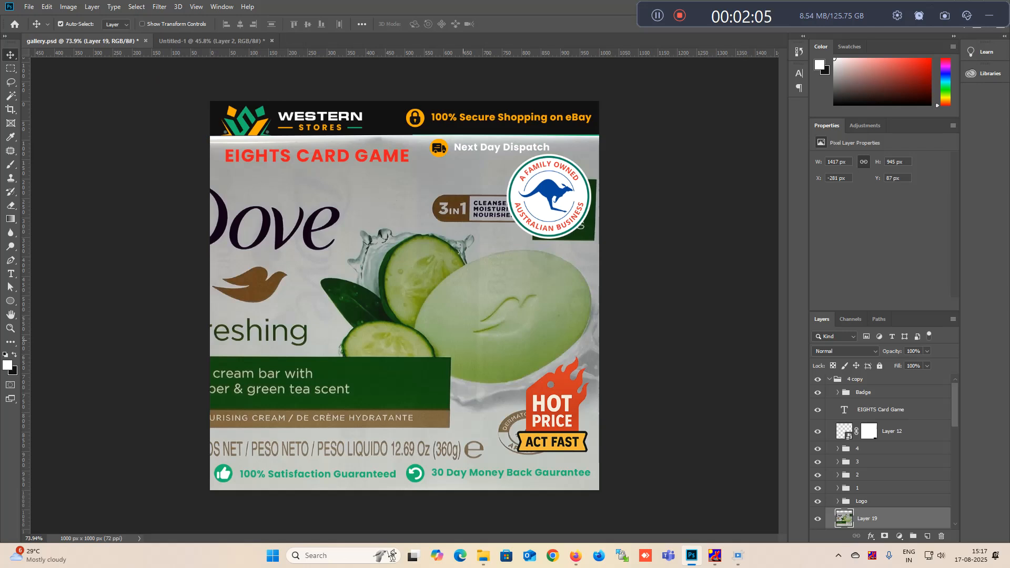
{"action": "scroll", "coordinate": [894, 489], "scroll_direction": "down", "scroll_amount": 1}
{"action": "right_click", "coordinate": [895, 490]}
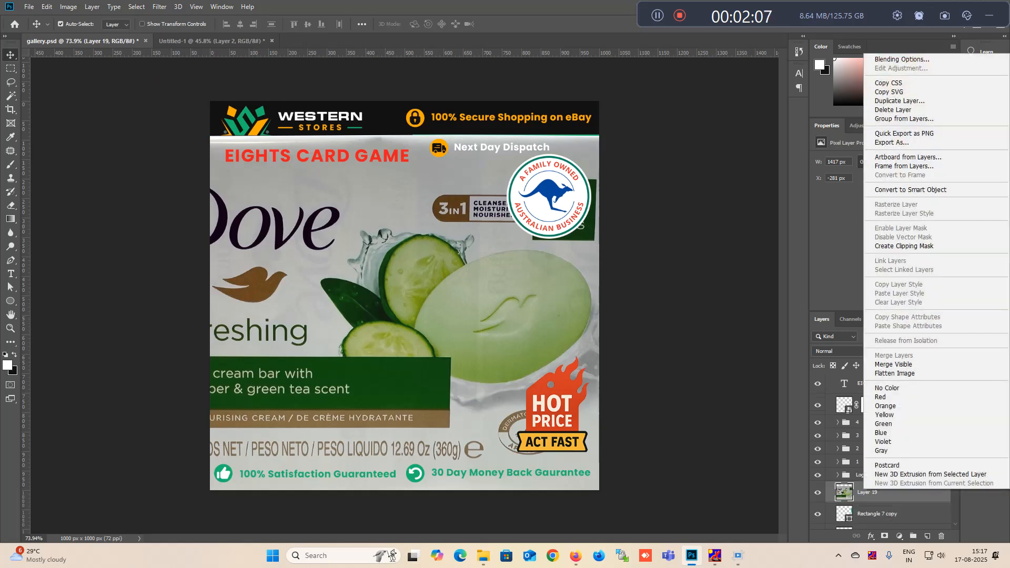
{"action": "left_click", "coordinate": [910, 190]}
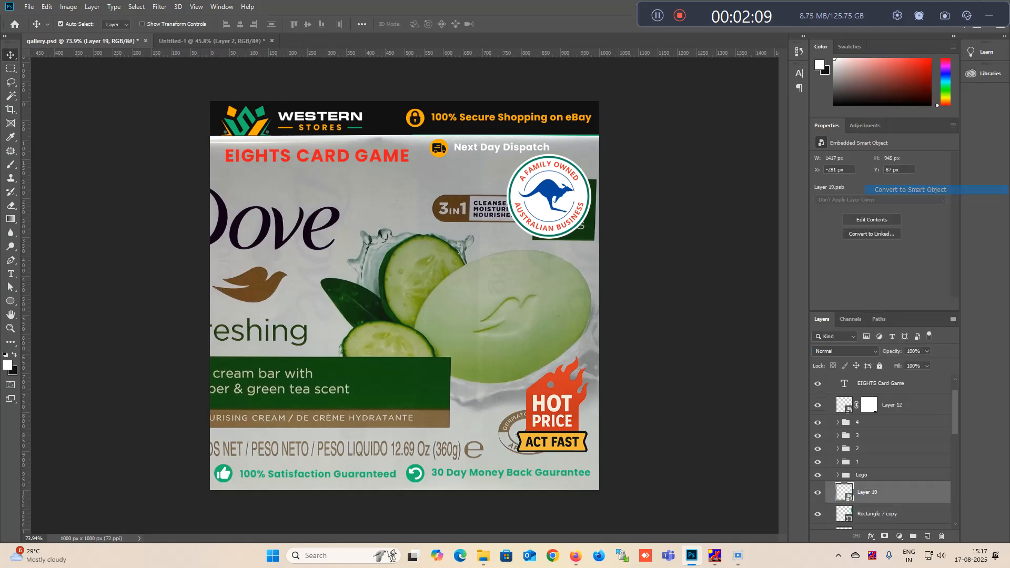
- Scale the Dove box to 40% and move it near the centre of the template's white area, saving gallery.psd
{"action": "key", "text": "ctrl+t"}
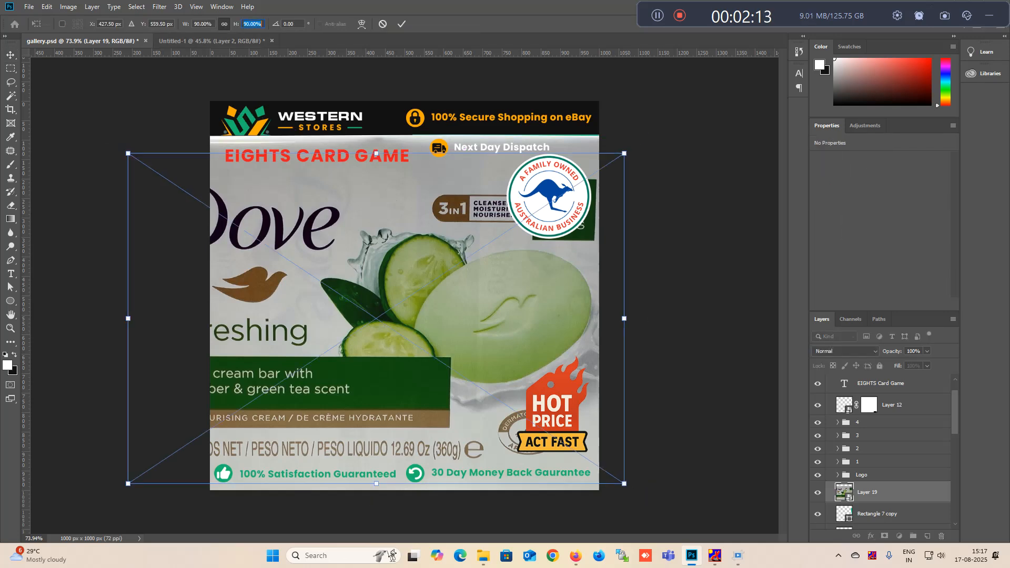
{"action": "key", "text": "shift+Down"}
{"action": "key", "text": "shift+Down"}
{"action": "key", "text": "shift+Down"}
{"action": "key", "text": "shift+Down"}
{"action": "key", "text": "shift+Down"}
{"action": "key", "text": "shift+Down"}
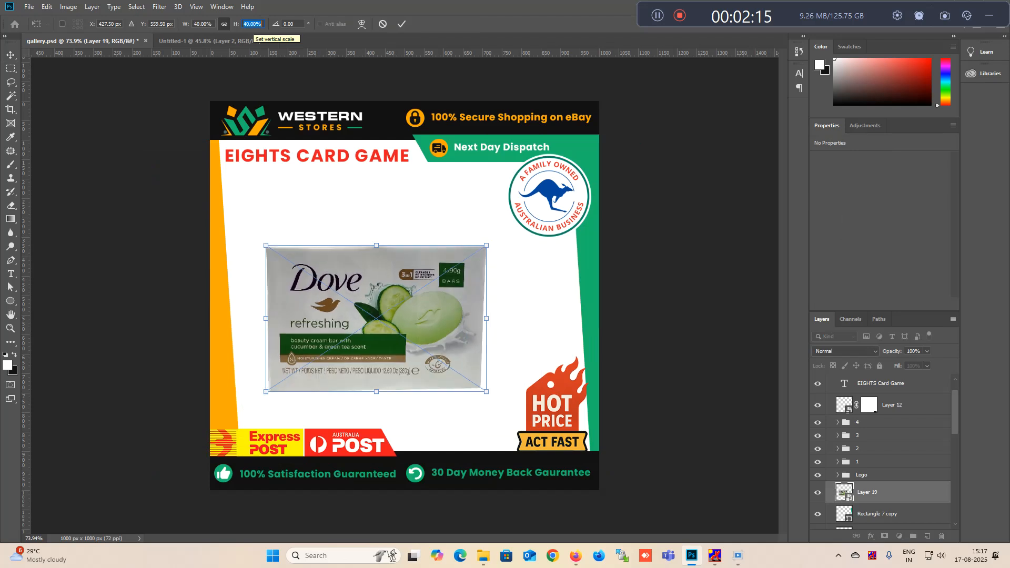
{"action": "key", "text": "Return"}
{"action": "key", "text": "Return"}
{"action": "left_click_drag", "start_coordinate": [397, 319], "coordinate": [431, 321]}
{"action": "key", "text": "ctrl+s"}
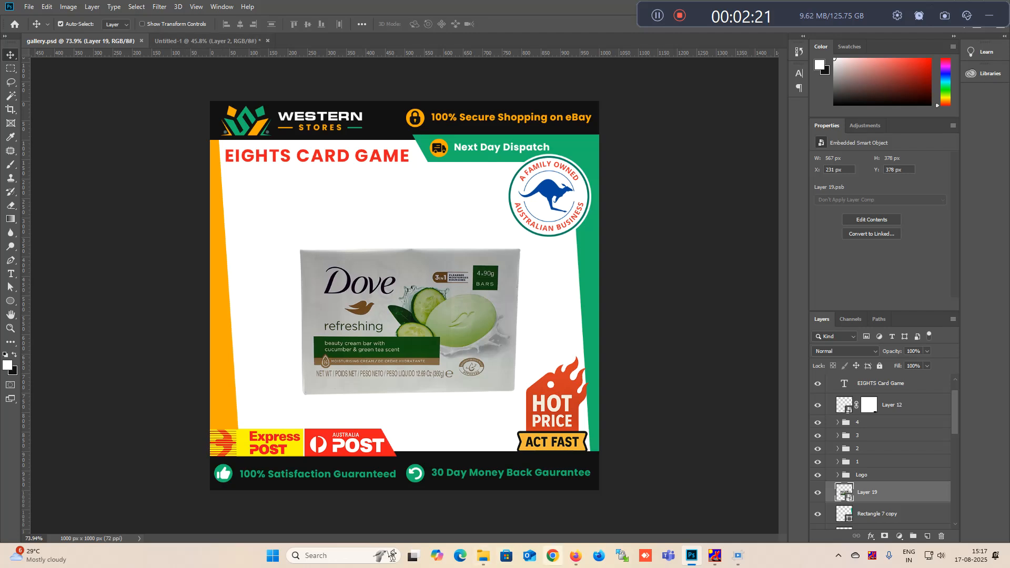
- Switch to the eBay listing in Firefox and copy the fourth gallery image, showing the back of the box
{"action": "left_click", "coordinate": [576, 556]}
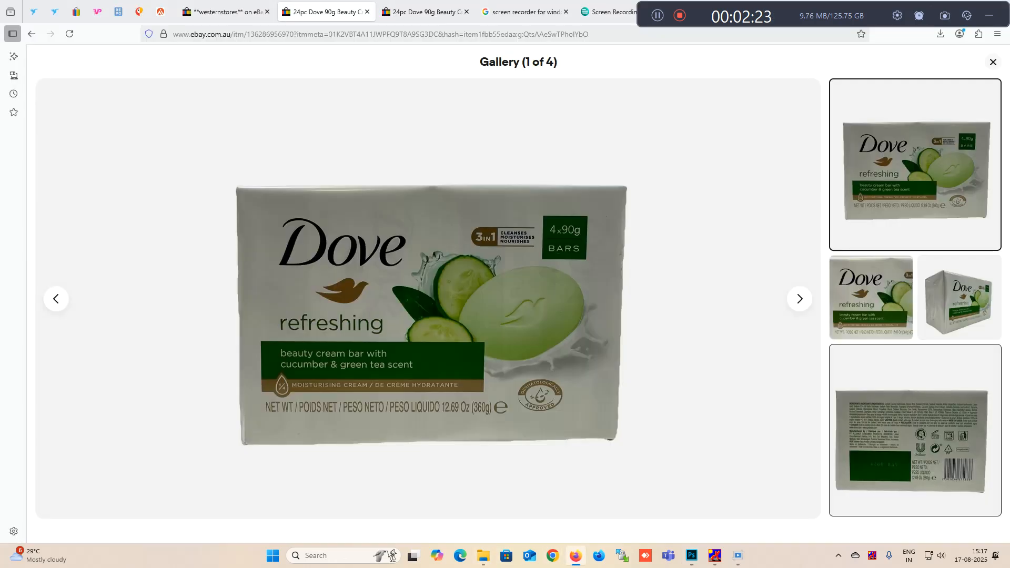
{"action": "left_click", "coordinate": [915, 431]}
{"action": "right_click", "coordinate": [303, 271]}
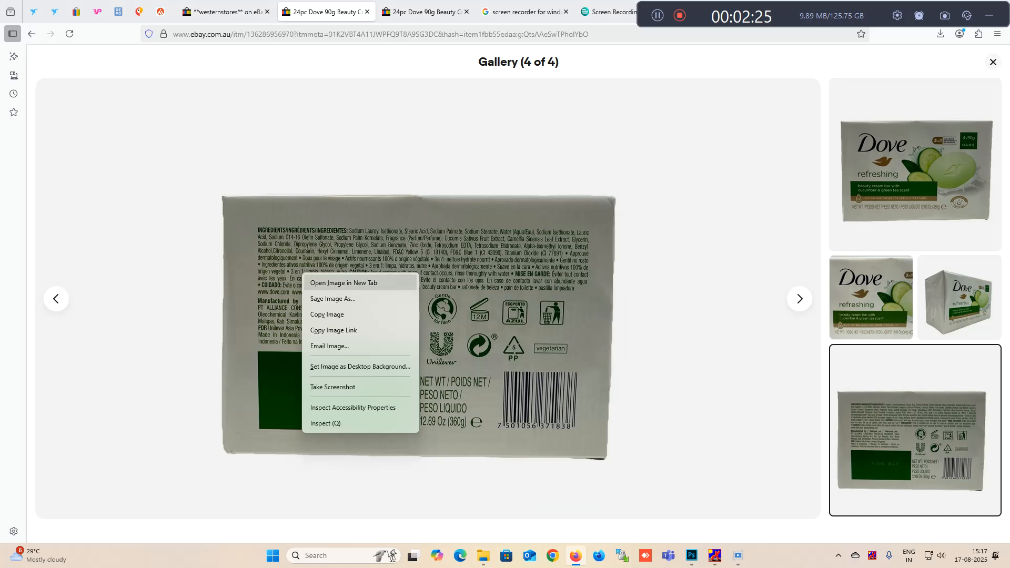
{"action": "left_click", "coordinate": [326, 313]}
- Back in Photoshop, discard the Untitled-1 document and paste the copied image into a new 1600 x 1600 px document
{"action": "left_click", "coordinate": [692, 556]}
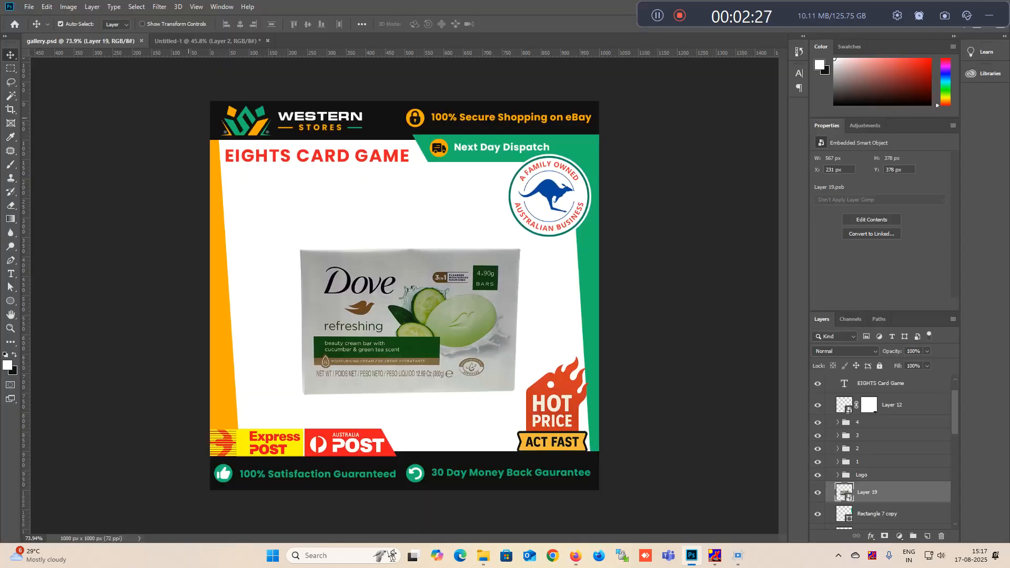
{"action": "left_click", "coordinate": [268, 41]}
{"action": "left_click", "coordinate": [506, 209]}
{"action": "key", "text": "ctrl+n"}
{"action": "key", "text": "Return"}
{"action": "key", "text": "ctrl+v"}
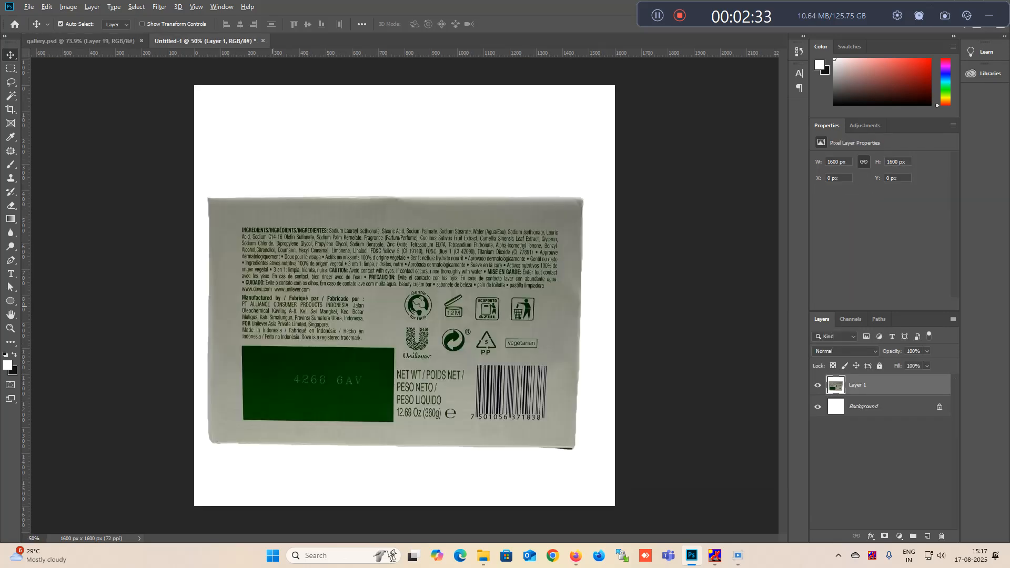
- Start a Pen tool path on the box's left edge and curve it around the upper-left corner
{"action": "scroll", "coordinate": [224, 265], "scroll_direction": "up", "scroll_amount": 3}
{"action": "key", "text": "p"}
{"action": "scroll", "coordinate": [186, 158], "scroll_direction": "up", "scroll_amount": 6}
{"action": "left_click", "coordinate": [221, 152]}
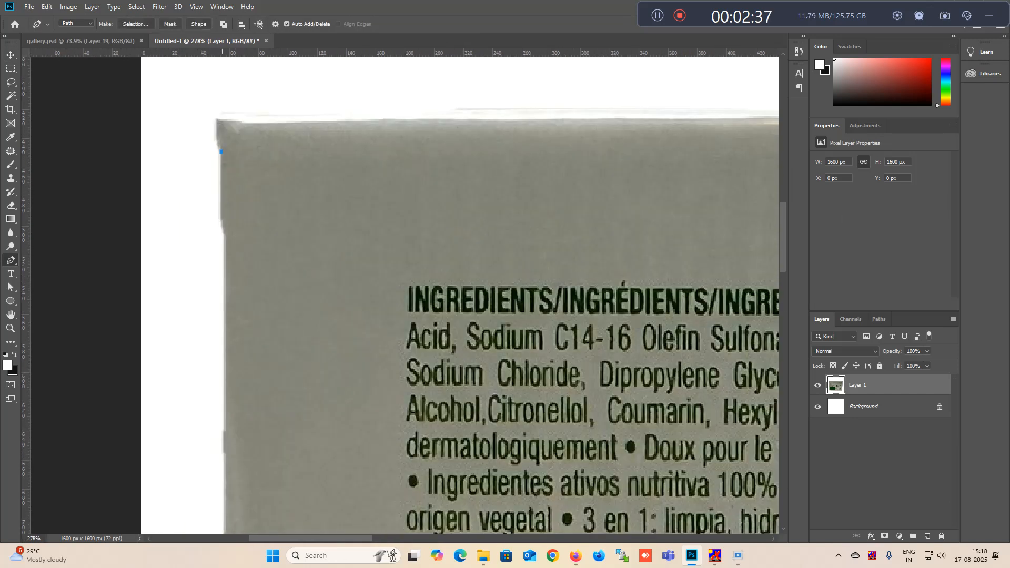
{"action": "left_click_drag", "start_coordinate": [237, 122], "coordinate": [273, 132]}
- Trace the path along the box's top edge and curve it around the upper-right corner
{"action": "scroll", "coordinate": [273, 132], "scroll_direction": "down", "scroll_amount": 2}
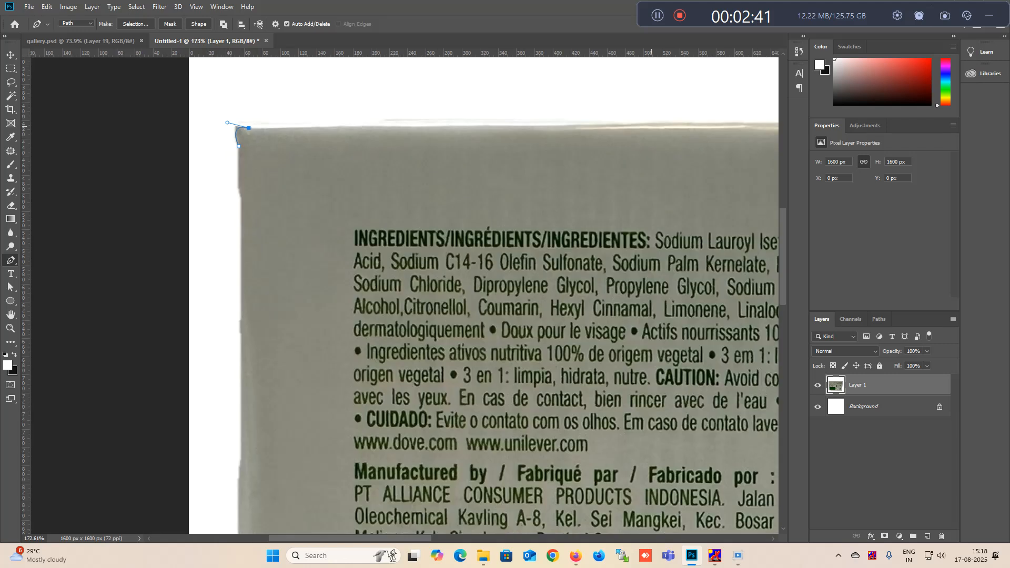
{"action": "scroll", "coordinate": [662, 127], "scroll_direction": "right", "scroll_amount": 10}
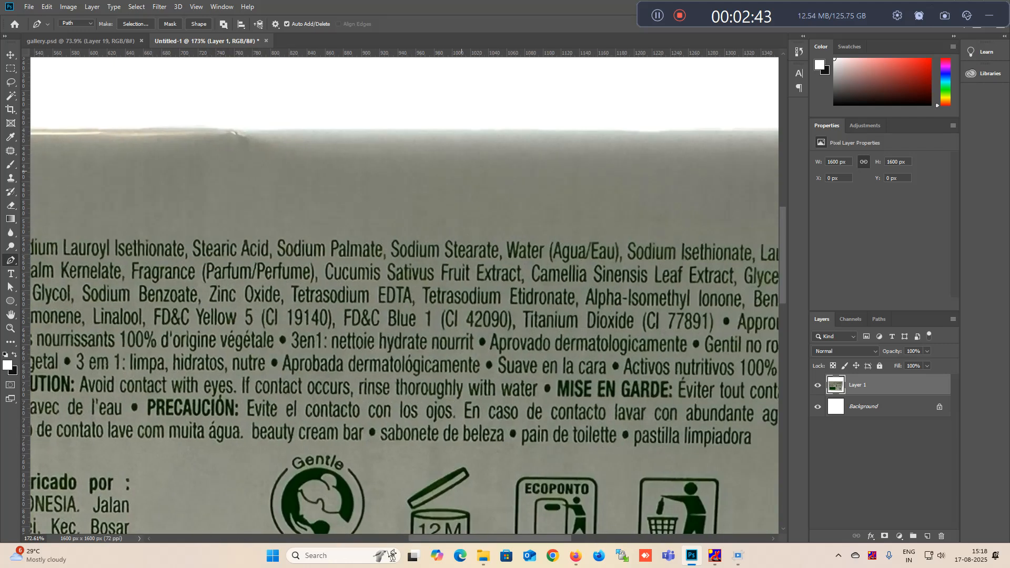
{"action": "left_click", "coordinate": [545, 132]}
{"action": "left_click_drag", "start_coordinate": [721, 151], "coordinate": [261, 131]}
{"action": "scroll", "coordinate": [423, 137], "scroll_direction": "up", "scroll_amount": 3}
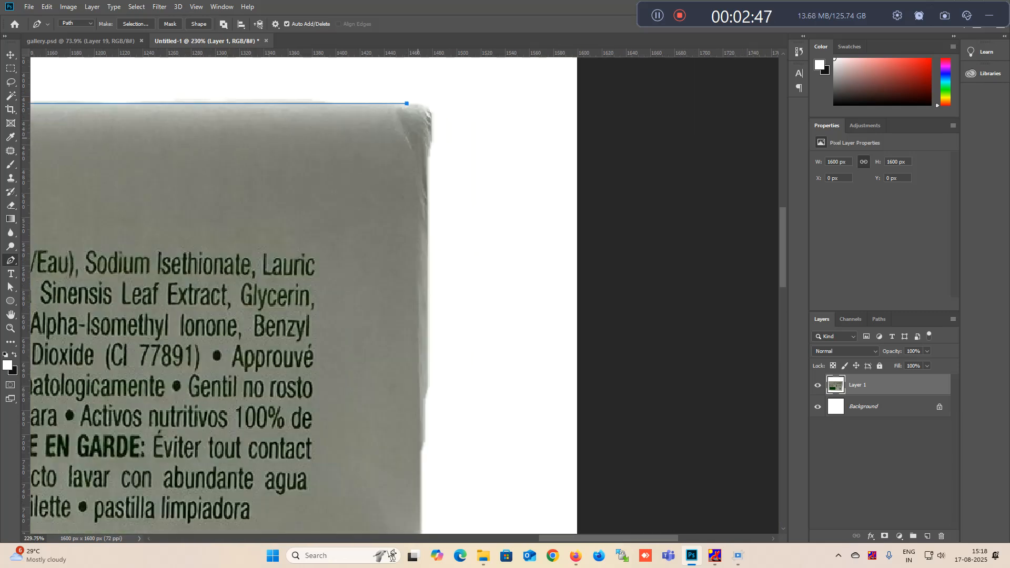
{"action": "left_click_drag", "start_coordinate": [433, 150], "coordinate": [424, 218]}
- Trace the path down the box's right edge to just above the lower-right corner
{"action": "scroll", "coordinate": [433, 149], "scroll_direction": "down", "scroll_amount": 4}
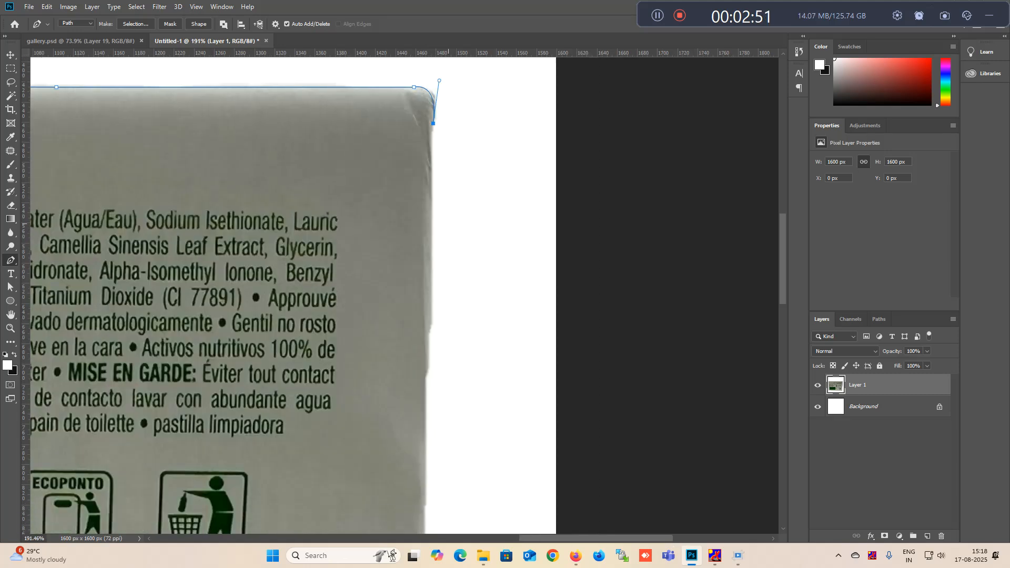
{"action": "scroll", "coordinate": [451, 229], "scroll_direction": "down", "scroll_amount": 2}
{"action": "scroll", "coordinate": [450, 232], "scroll_direction": "down", "scroll_amount": 2}
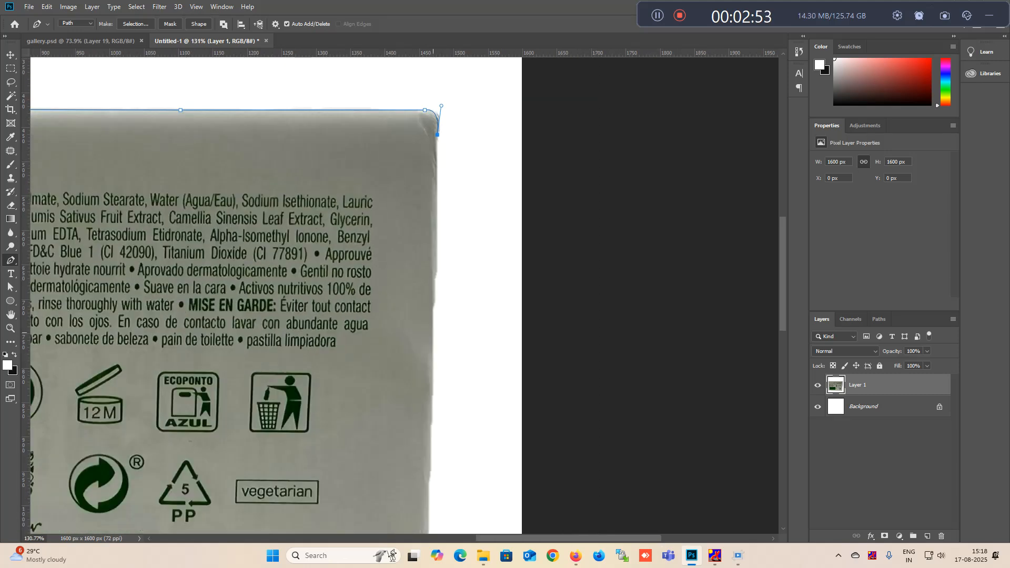
{"action": "left_click", "coordinate": [431, 341]}
{"action": "left_click_drag", "start_coordinate": [432, 342], "coordinate": [471, 73]}
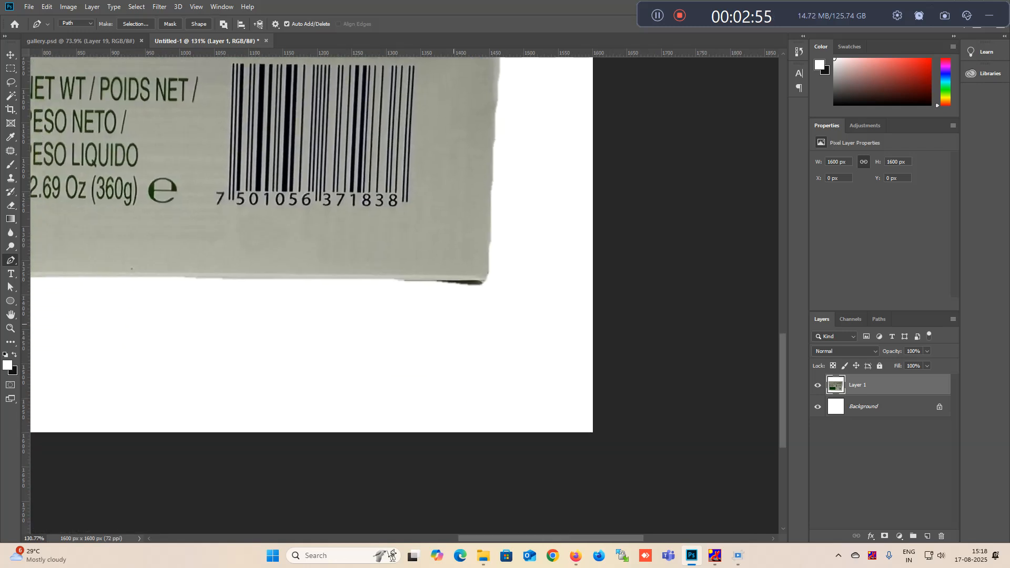
{"action": "scroll", "coordinate": [470, 271], "scroll_direction": "up", "scroll_amount": 2}
{"action": "scroll", "coordinate": [505, 262], "scroll_direction": "up", "scroll_amount": 2}
{"action": "left_click", "coordinate": [485, 275]}
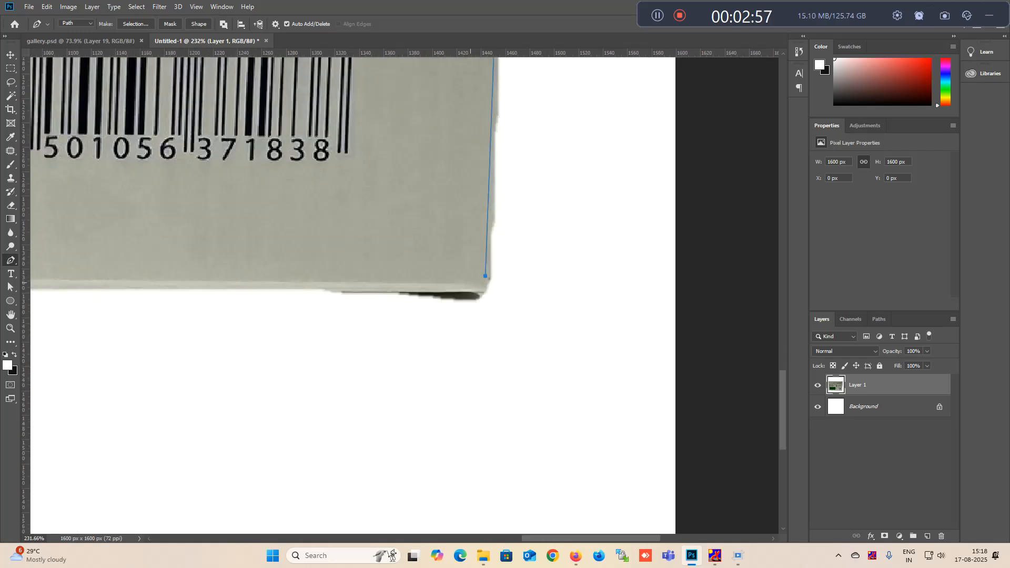
- Curve the path around the lower-right corner, excluding the dark shadow, and trace most of the bottom edge
{"action": "left_click_drag", "start_coordinate": [447, 292], "coordinate": [398, 296]}
{"action": "key", "text": "ctrl+z"}
{"action": "scroll", "coordinate": [473, 295], "scroll_direction": "up", "scroll_amount": 1}
{"action": "left_click_drag", "start_coordinate": [474, 289], "coordinate": [451, 279]}
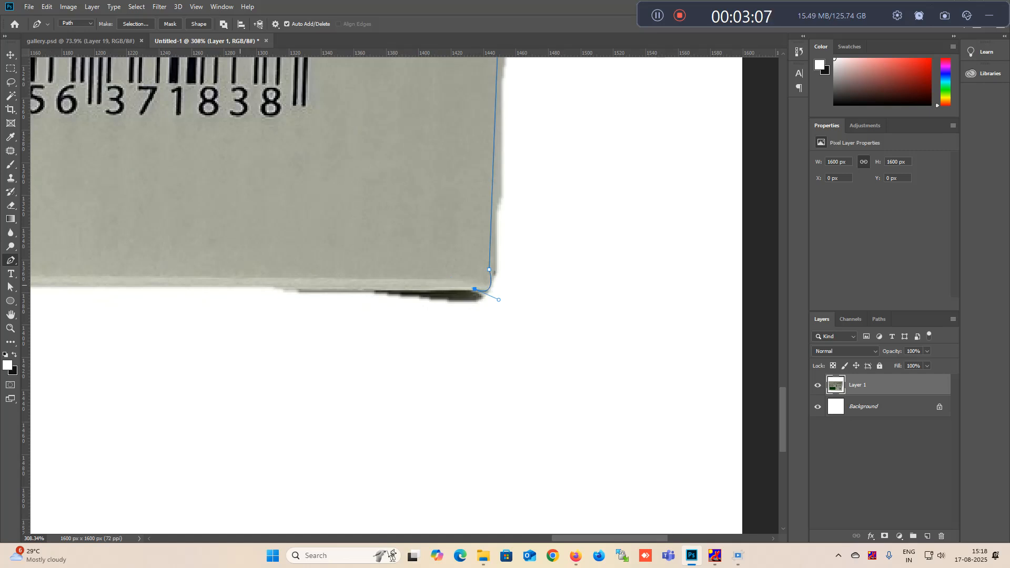
{"action": "left_click", "coordinate": [237, 285]}
{"action": "scroll", "coordinate": [247, 275], "scroll_direction": "down", "scroll_amount": 3}
{"action": "mouse_move", "coordinate": [170, 249]}
{"action": "left_mouse_down"}
{"action": "mouse_move", "coordinate": [664, 260]}
{"action": "mouse_move", "coordinate": [195, 249]}
{"action": "mouse_move", "coordinate": [654, 241]}
{"action": "left_mouse_up"}
{"action": "left_click", "coordinate": [230, 283]}
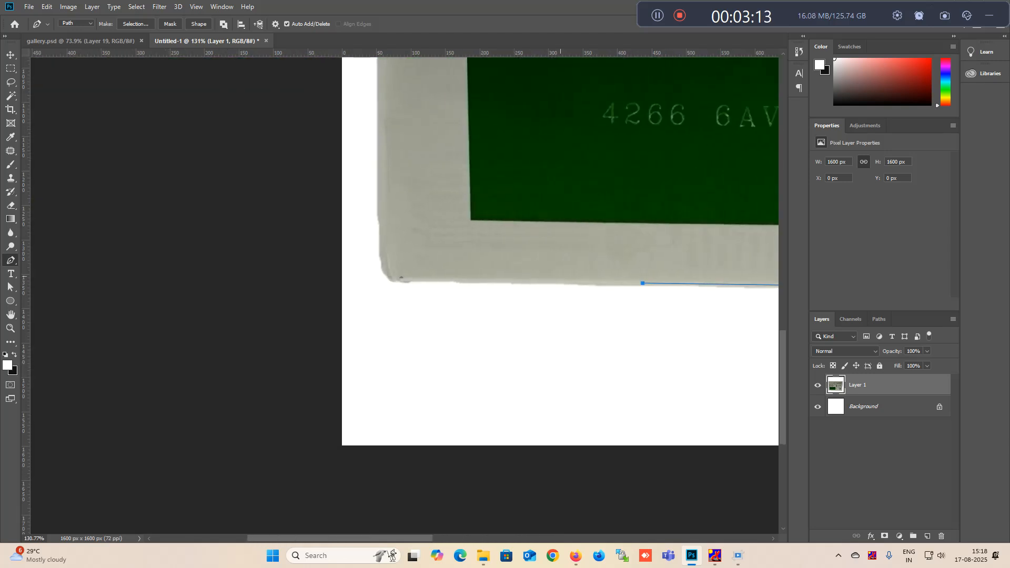
- Extend the path to the end of the bottom edge and curve it around the lower-left corner
{"action": "scroll", "coordinate": [408, 266], "scroll_direction": "up", "scroll_amount": 3}
{"action": "scroll", "coordinate": [401, 292], "scroll_direction": "up", "scroll_amount": 2}
{"action": "left_click", "coordinate": [402, 286]}
{"action": "left_click_drag", "start_coordinate": [365, 231], "coordinate": [365, 293]}
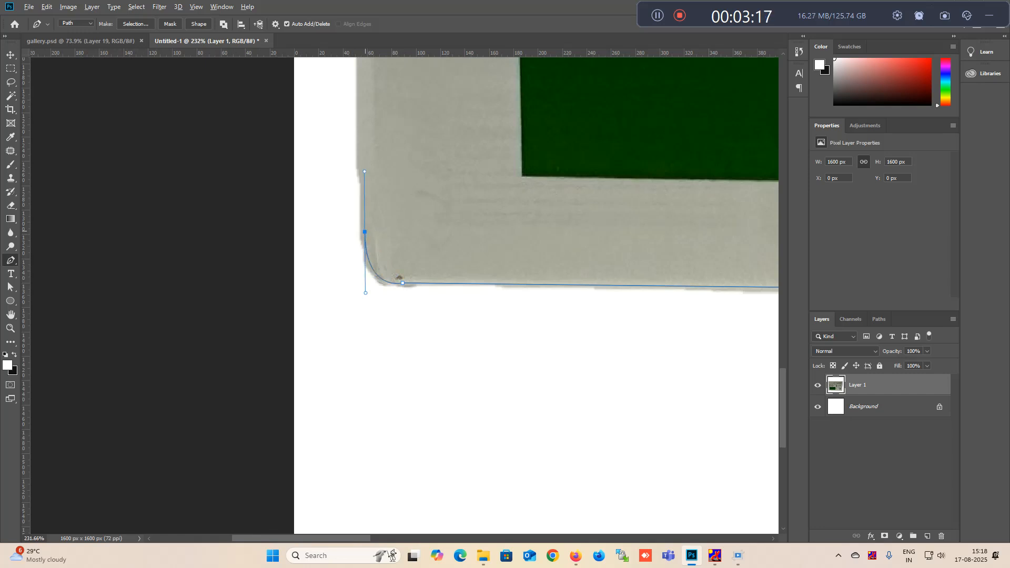
{"action": "left_click", "coordinate": [364, 231], "text": "alt"}
- Trace the path up the box's left edge and close it at the starting point
{"action": "scroll", "coordinate": [366, 226], "scroll_direction": "up", "scroll_amount": 4}
{"action": "scroll", "coordinate": [367, 173], "scroll_direction": "down", "scroll_amount": 4}
{"action": "left_click", "coordinate": [361, 145]}
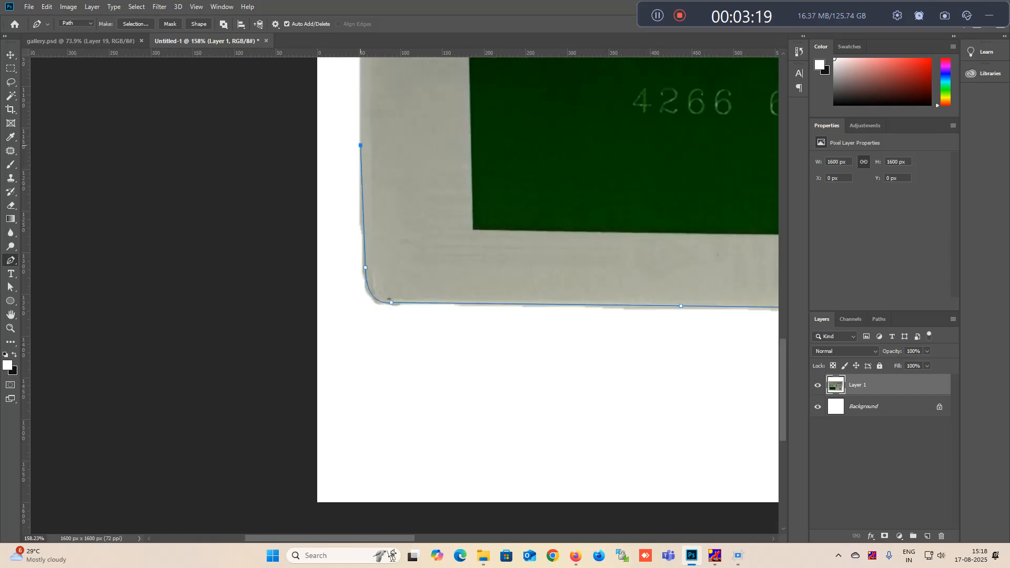
{"action": "scroll", "coordinate": [390, 300], "scroll_direction": "up", "scroll_amount": 6}
{"action": "left_click", "coordinate": [381, 184]}
{"action": "left_click_drag", "start_coordinate": [394, 68], "coordinate": [346, 484]}
{"action": "scroll", "coordinate": [347, 312], "scroll_direction": "up", "scroll_amount": 3}
{"action": "scroll", "coordinate": [347, 310], "scroll_direction": "up", "scroll_amount": 1}
{"action": "scroll", "coordinate": [405, 294], "scroll_direction": "down", "scroll_amount": 9}
- Copy the path's area to its own layer, then delete Layer 1, leaving the cut-out back-of-box layer selected
{"action": "key", "text": "ctrl+Return"}
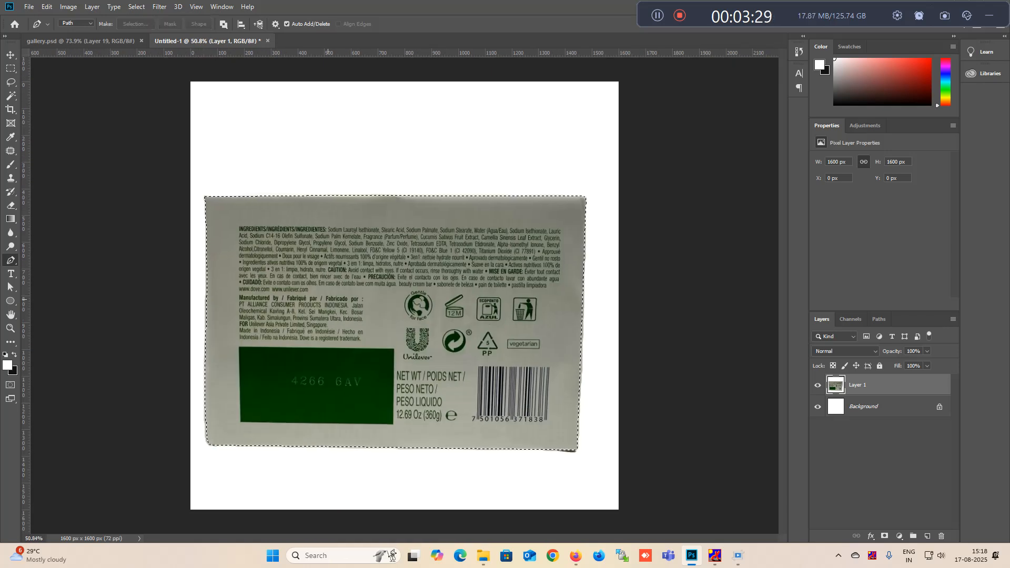
{"action": "key", "text": "ctrl+j"}
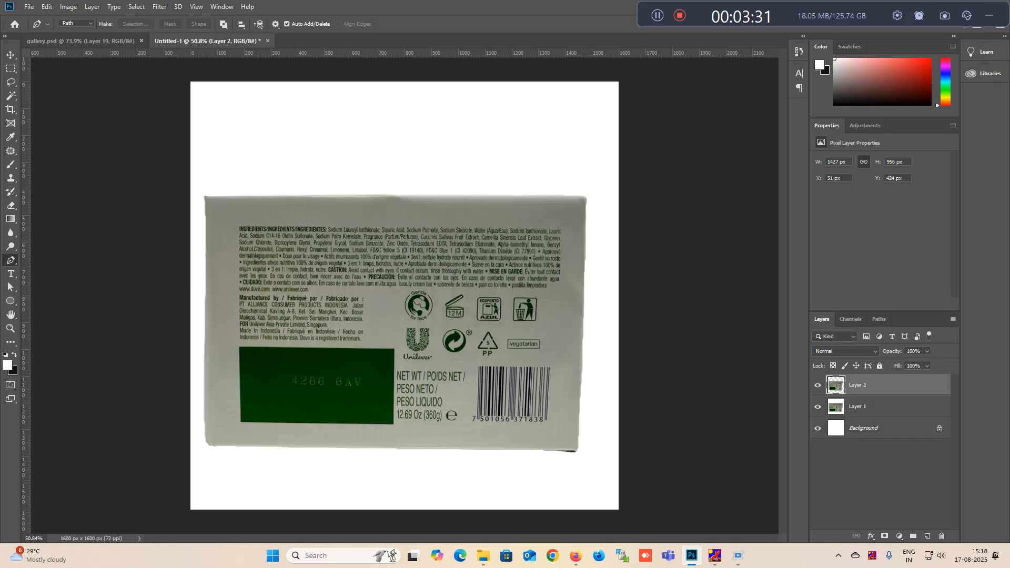
{"action": "key", "text": "alt+bracketleft"}
{"action": "key", "text": "Delete"}
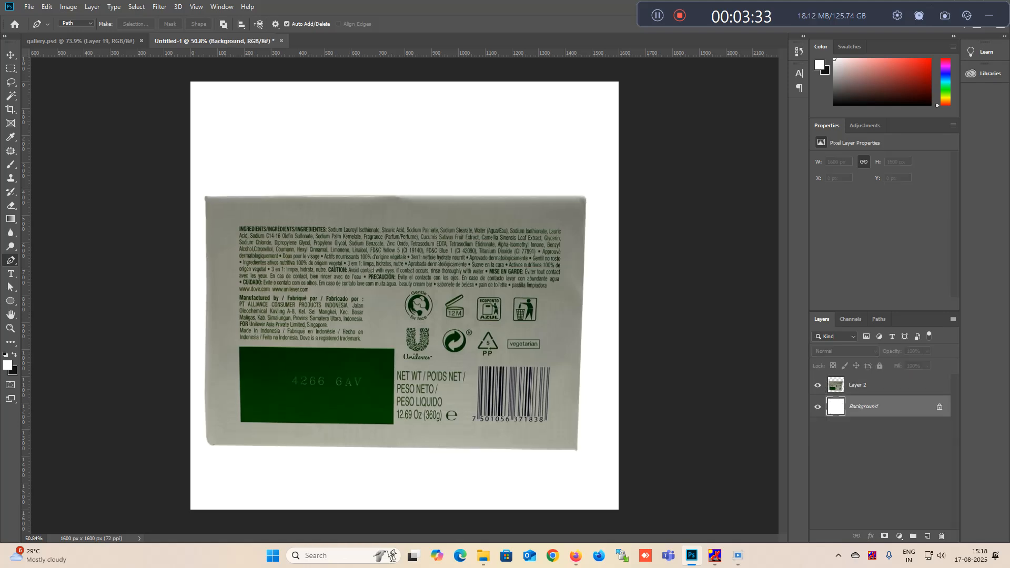
{"action": "left_click", "coordinate": [398, 307]}
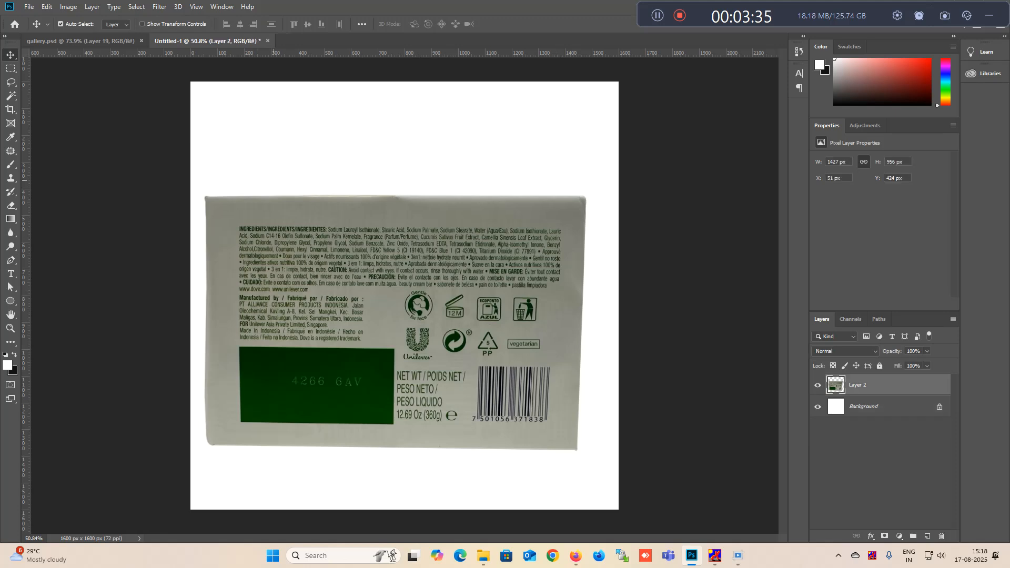
- Apply Auto Tone, Auto Contrast and Auto Color to the cut-out back-of-box layer
{"action": "left_click", "coordinate": [69, 6]}
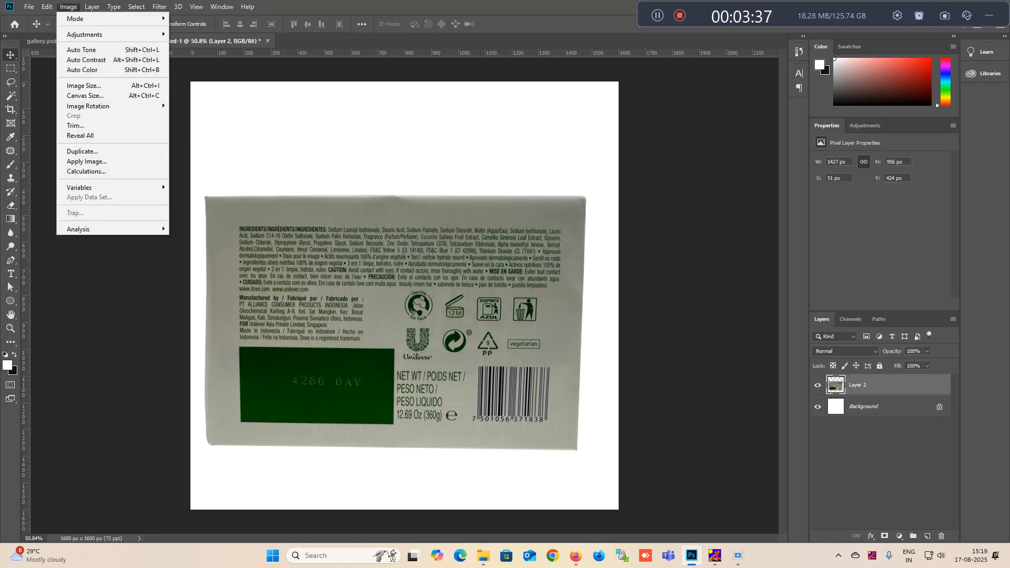
{"action": "left_click", "coordinate": [78, 50]}
{"action": "left_click", "coordinate": [68, 7]}
{"action": "left_click", "coordinate": [86, 60]}
{"action": "left_click", "coordinate": [68, 7]}
{"action": "left_click", "coordinate": [82, 69]}
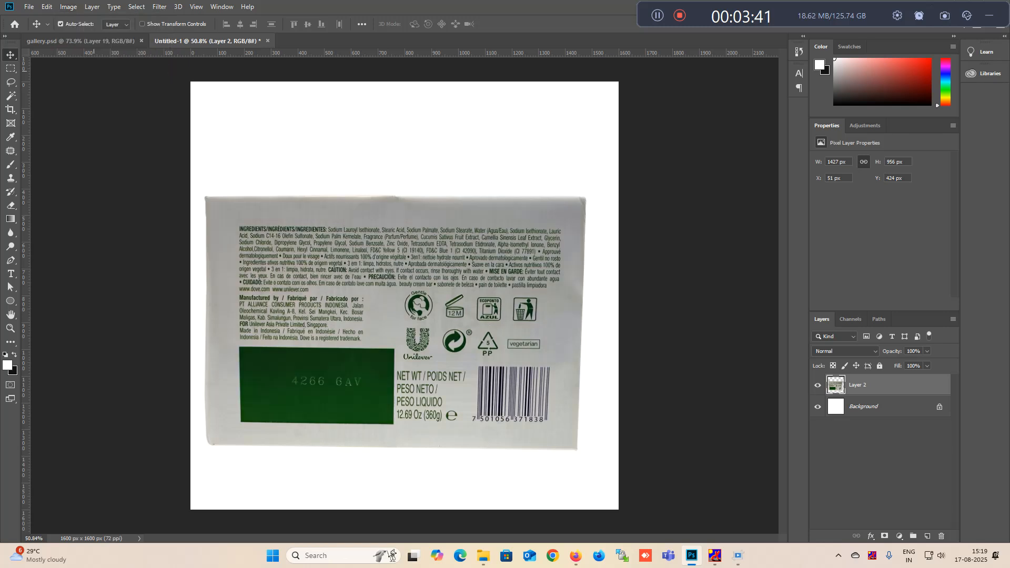
- Raise the brightness of the cut-out back-of-box layer to 30 with Brightness/Contrast
{"action": "left_click", "coordinate": [69, 6]}
{"action": "mouse_move", "coordinate": [89, 38]}
{"action": "left_click", "coordinate": [316, 39]}
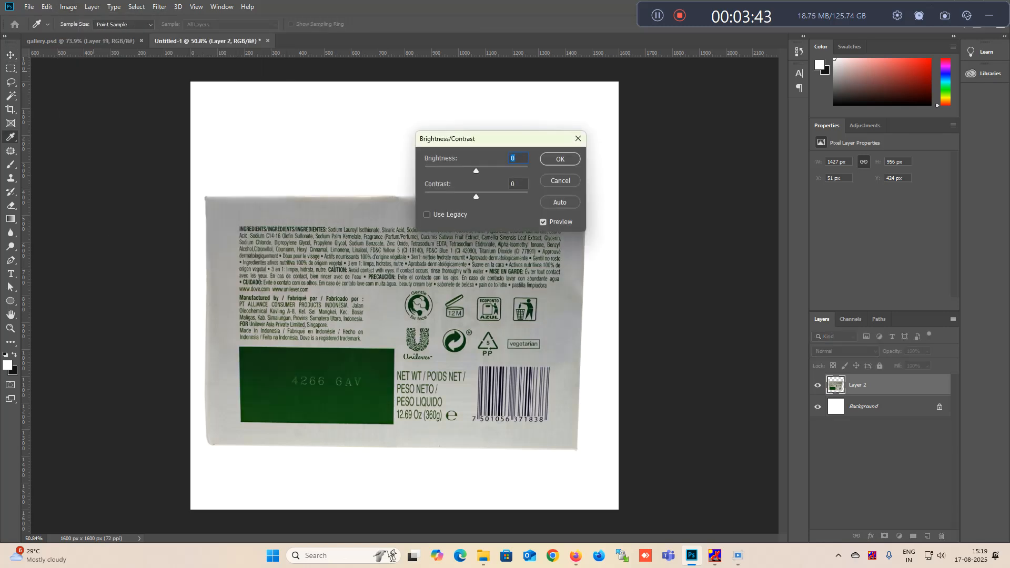
{"action": "key", "text": "shift+Up"}
{"action": "key", "text": "shift+Up"}
{"action": "key", "text": "shift+Up"}
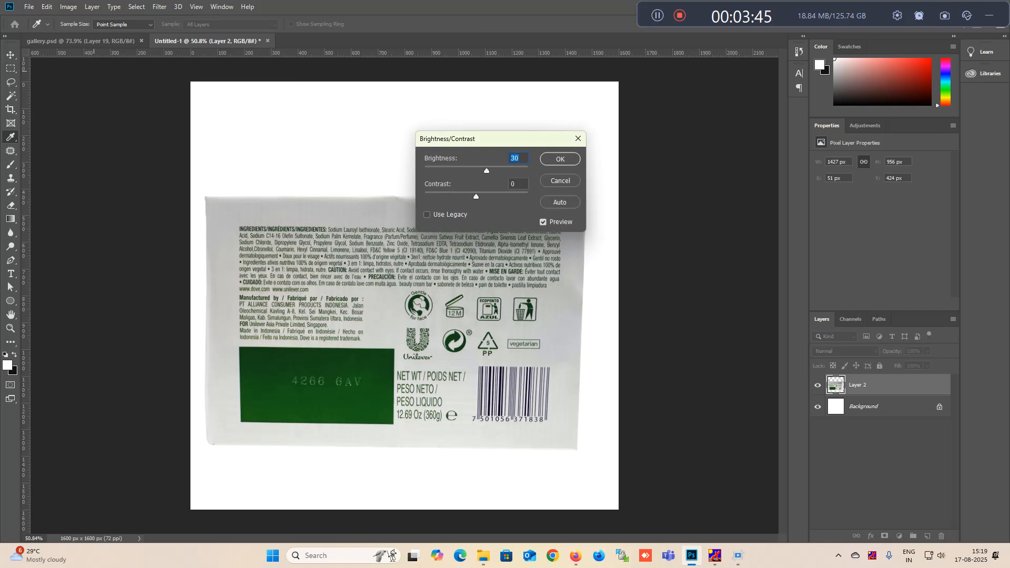
{"action": "key", "text": "Return"}
- Copy the back-of-box layer into gallery.psd beneath the front-of-box layer and convert it to a smart object
{"action": "left_click_drag", "start_coordinate": [367, 250], "coordinate": [255, 150]}
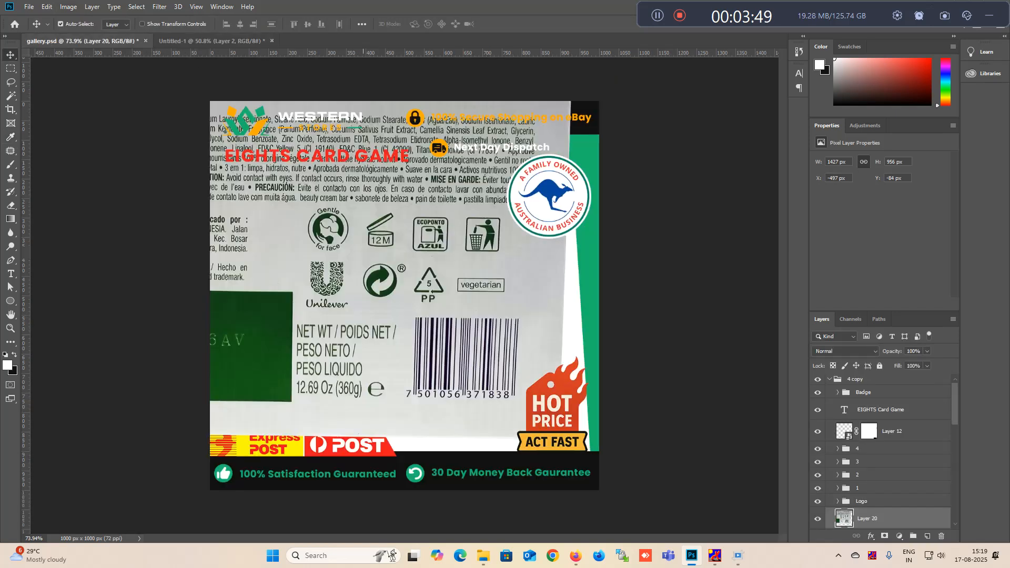
{"action": "left_click_drag", "start_coordinate": [869, 479], "coordinate": [869, 511]}
{"action": "right_click", "coordinate": [865, 501]}
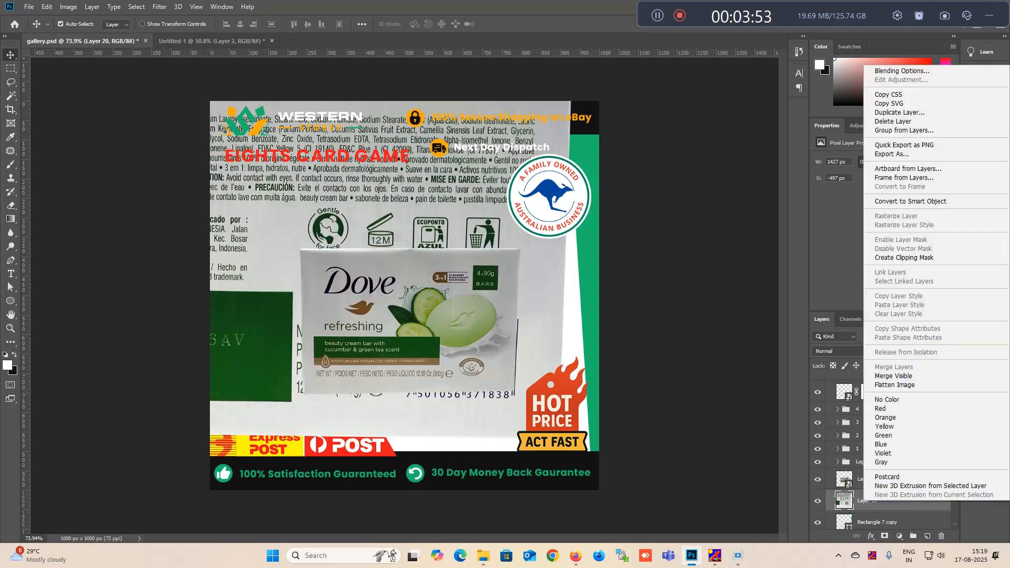
{"action": "left_click", "coordinate": [910, 201]}
- Scale the back-of-box smart object down proportionally so it fits inside the template beside the front box
{"action": "key", "text": "ctrl+t"}
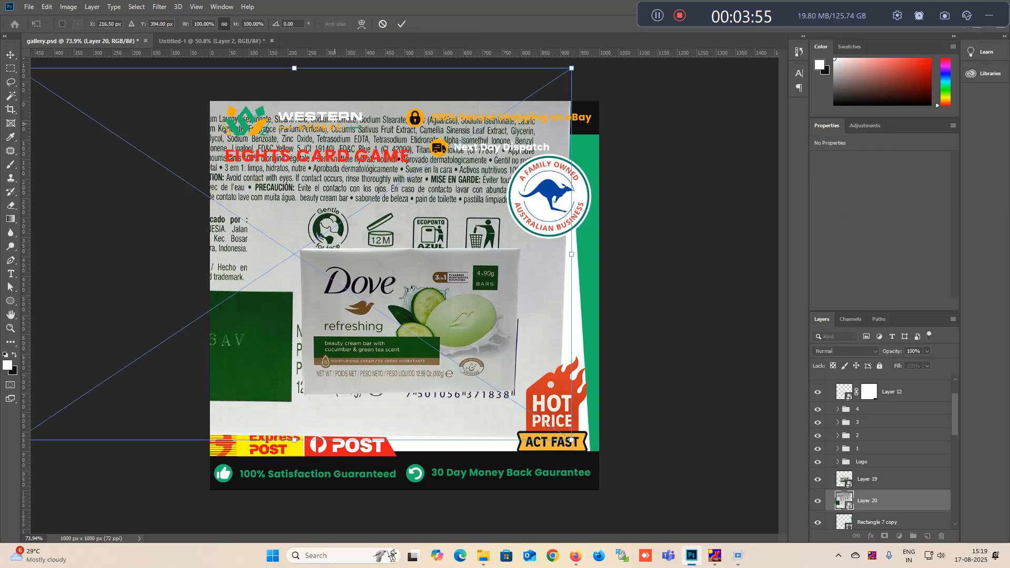
{"action": "key", "text": "shift+Down"}
{"action": "key", "text": "shift+Down"}
{"action": "key", "text": "shift+Down"}
{"action": "key", "text": "shift+Down"}
{"action": "key", "text": "shift+Down"}
{"action": "key", "text": "shift+Down"}
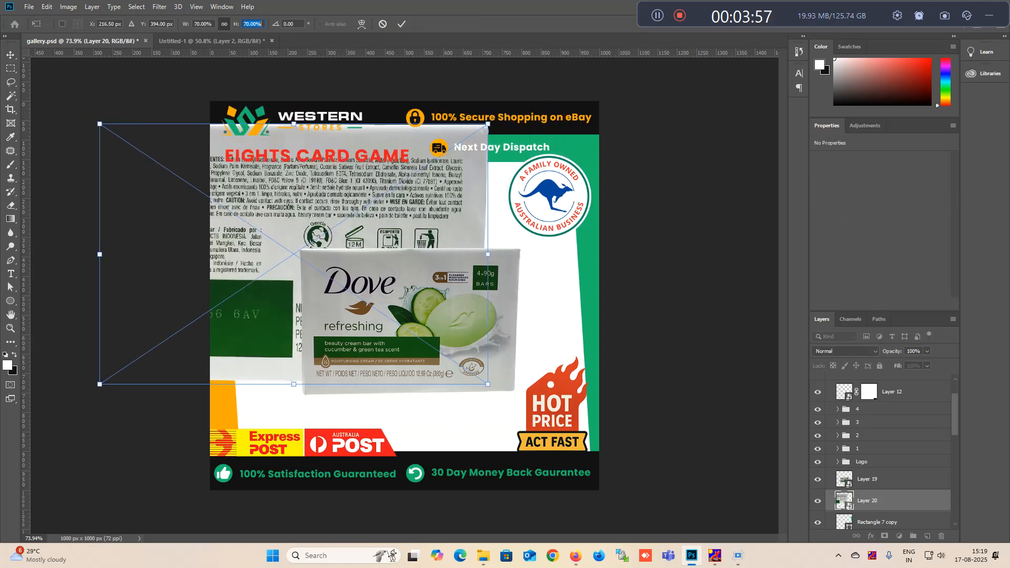
{"action": "key", "text": "Return"}
- Shift the front-of-box layer slightly down and to the right and scale it down proportionally to just under 40%
{"action": "left_click_drag", "start_coordinate": [453, 344], "coordinate": [475, 357]}
{"action": "key", "text": "ctrl+t"}
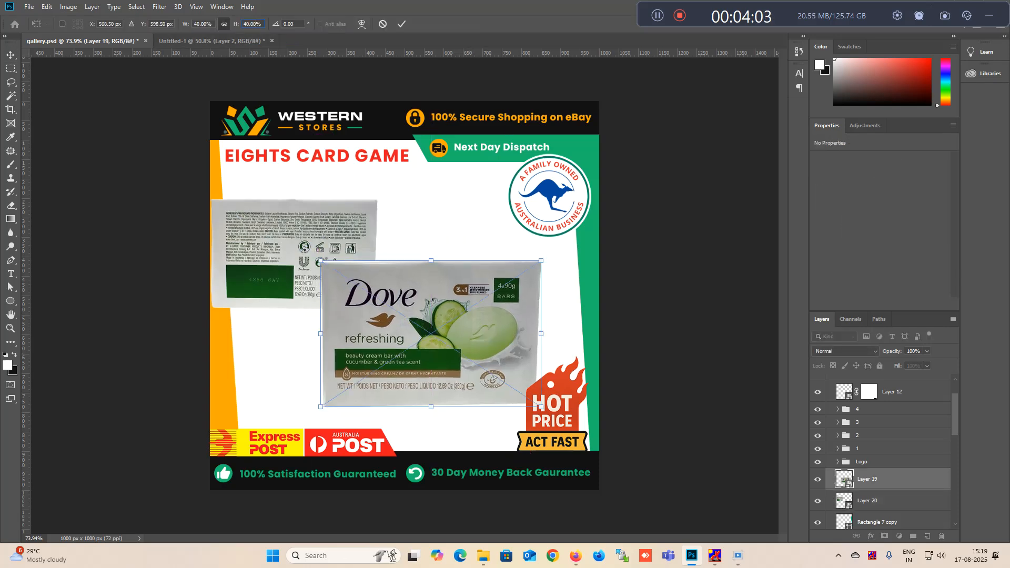
{"action": "key", "text": "Down"}
{"action": "key", "text": "Down"}
{"action": "key", "text": "Down"}
{"action": "key", "text": "Down"}
{"action": "key", "text": "Return"}
- Move the back-of-box layer to the right, clear of the orange edge, and scale it to 35%
{"action": "left_click_drag", "start_coordinate": [308, 228], "coordinate": [351, 225]}
{"action": "key", "text": "ctrl+t"}
{"action": "left_click", "coordinate": [251, 24]}
{"action": "key", "text": "Up"}
{"action": "key", "text": "Up"}
{"action": "key", "text": "Up"}
{"action": "key", "text": "Up"}
{"action": "key", "text": "Up"}
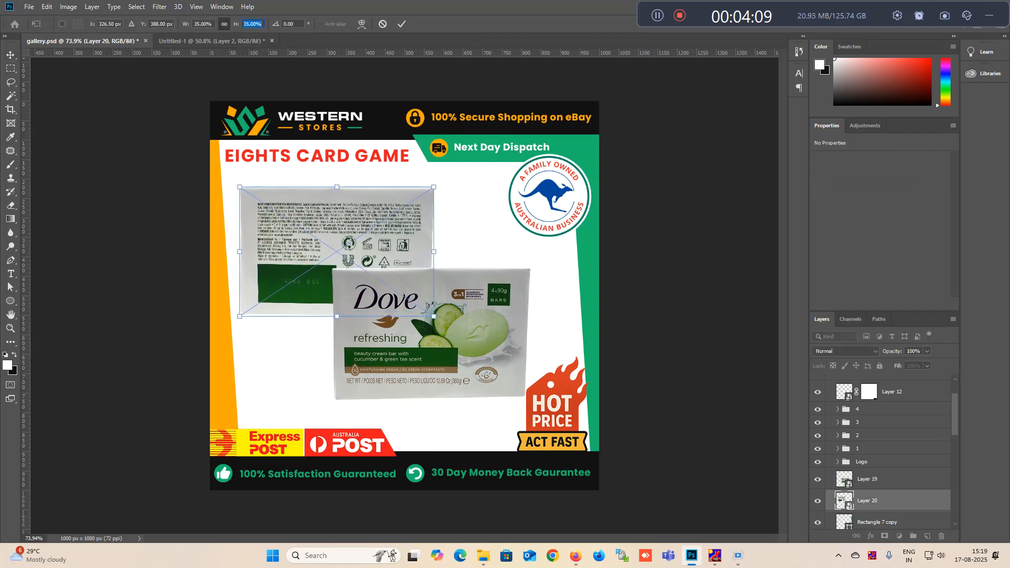
{"action": "key", "text": "Return"}
- Scale the front and back box layers together to 93% and nudge them to the right
{"action": "left_click", "coordinate": [437, 317]}
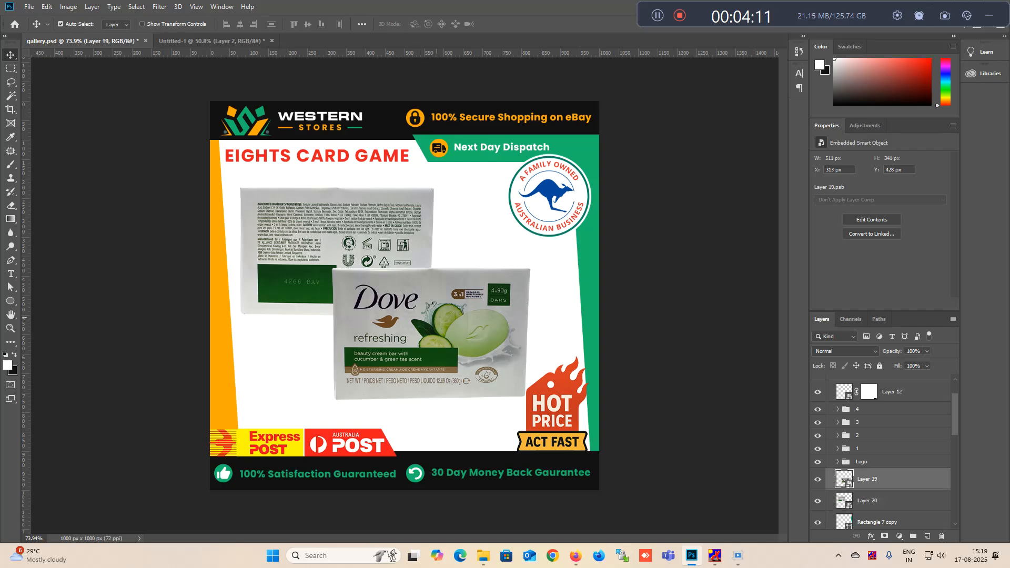
{"action": "left_click", "coordinate": [352, 231], "text": "shift"}
{"action": "key", "text": "ctrl+t"}
{"action": "left_click", "coordinate": [251, 24]}
{"action": "key", "text": "Down"}
{"action": "key", "text": "Down"}
{"action": "key", "text": "Down"}
{"action": "key", "text": "Down"}
{"action": "key", "text": "Down"}
{"action": "key", "text": "Down"}
{"action": "key", "text": "Down"}
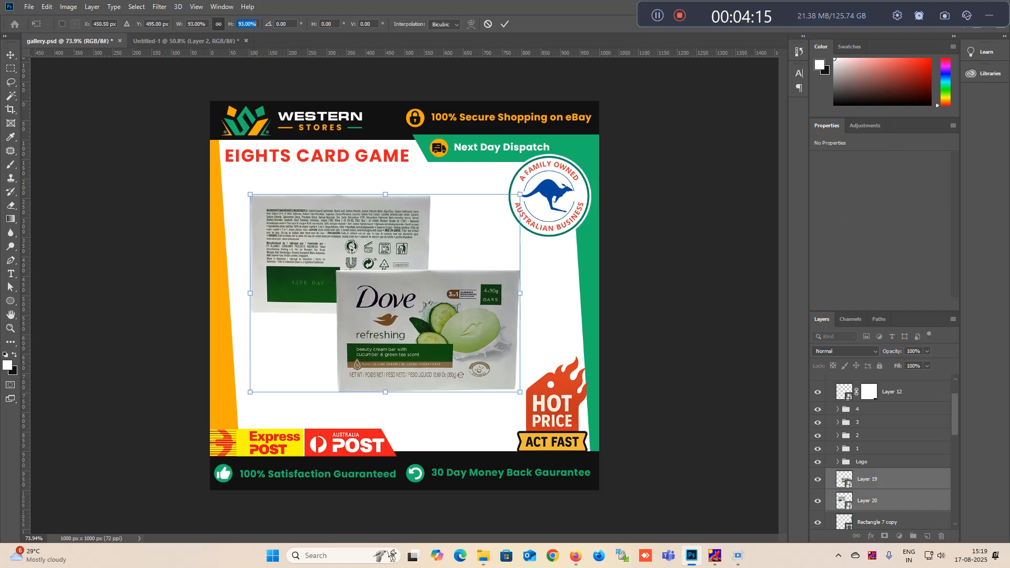
{"action": "key", "text": "Return"}
{"action": "key", "text": "shift+Right"}
{"action": "key", "text": "Right"}
{"action": "key", "text": "Right"}
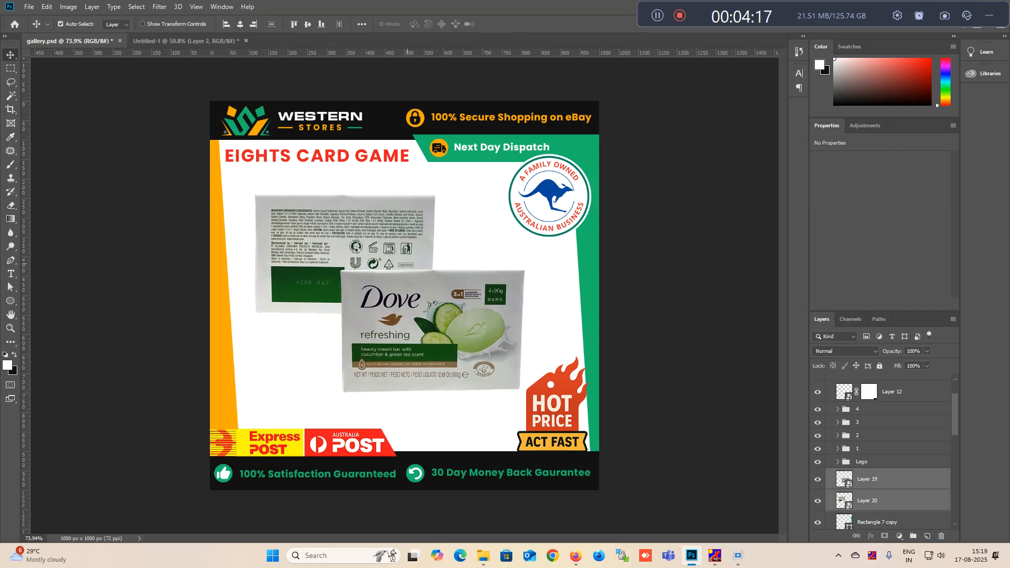
- Duplicate the front-of-box layer, Layer 19, beneath the original and rasterize the copy
{"action": "left_click", "coordinate": [396, 309]}
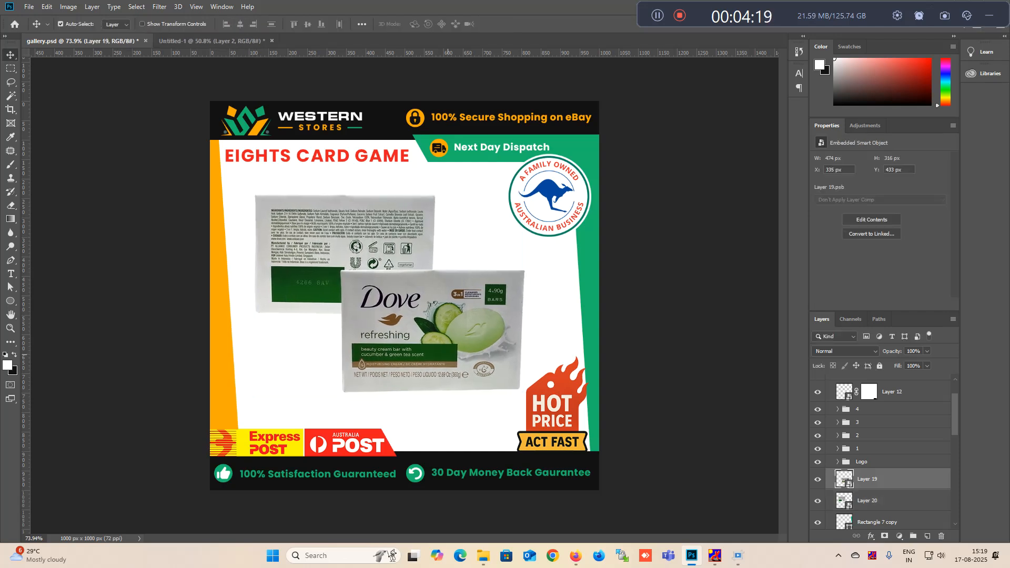
{"action": "scroll", "coordinate": [884, 452], "scroll_direction": "down", "scroll_amount": 2}
{"action": "left_click_drag", "start_coordinate": [873, 427], "coordinate": [874, 437]}
{"action": "key", "text": "ctrl+z"}
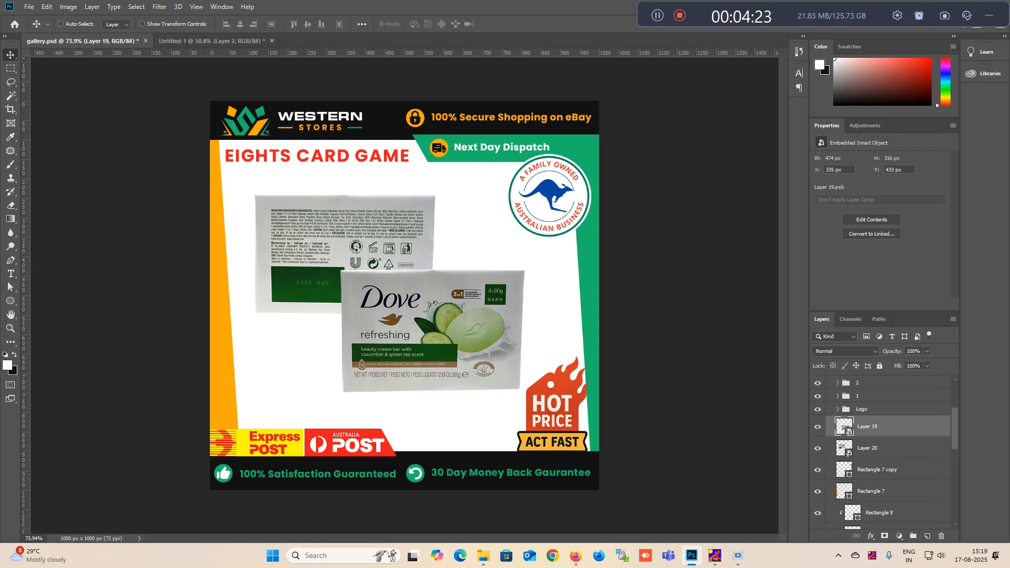
{"action": "key", "text": "ctrl+j"}
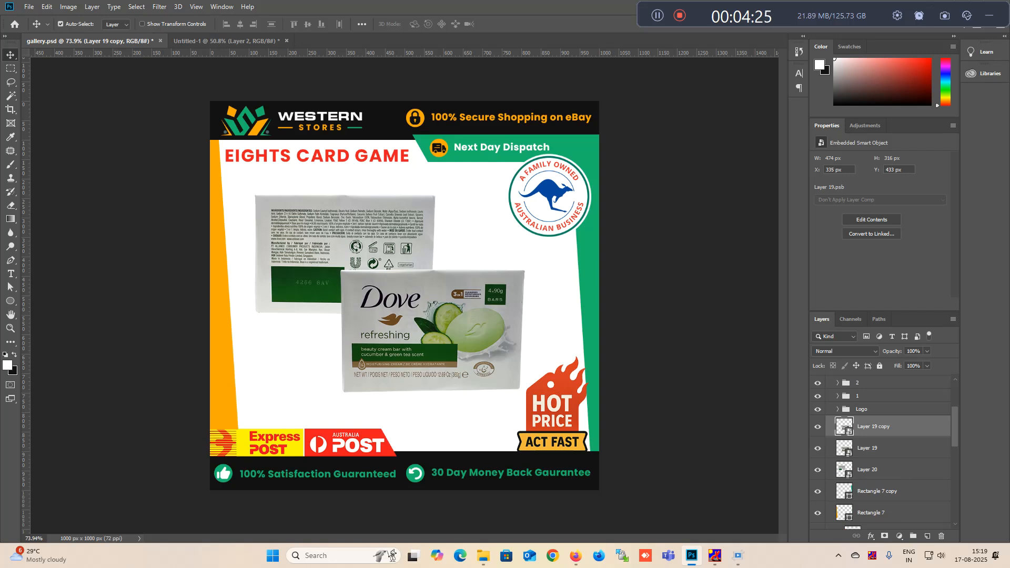
{"action": "left_click_drag", "start_coordinate": [873, 427], "coordinate": [870, 448]}
{"action": "right_click", "coordinate": [864, 448]}
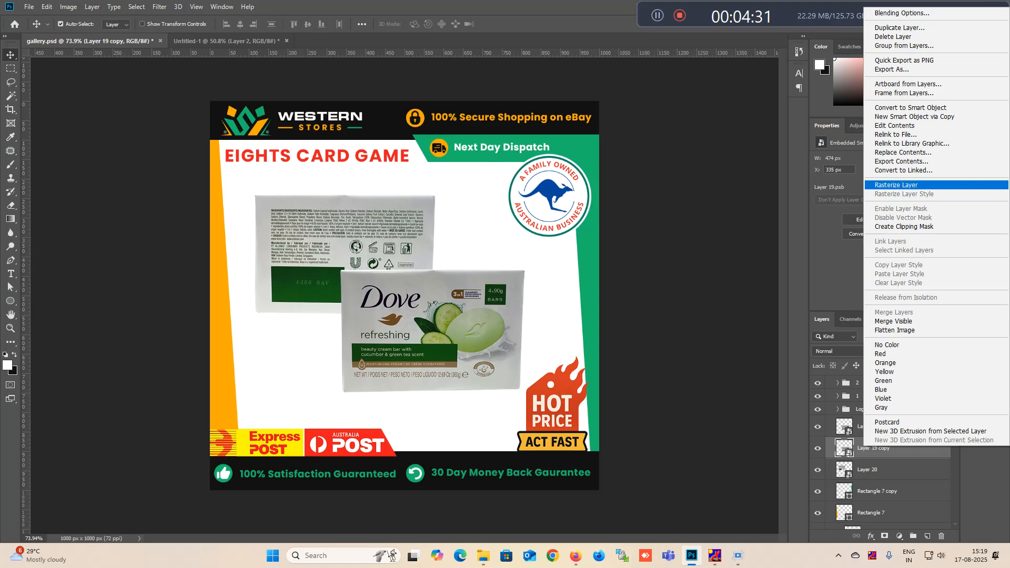
{"action": "left_click", "coordinate": [896, 184]}
- Flip the front-of-box copy vertically and move it directly below the front box as a reflection
{"action": "key", "text": "ctrl+t"}
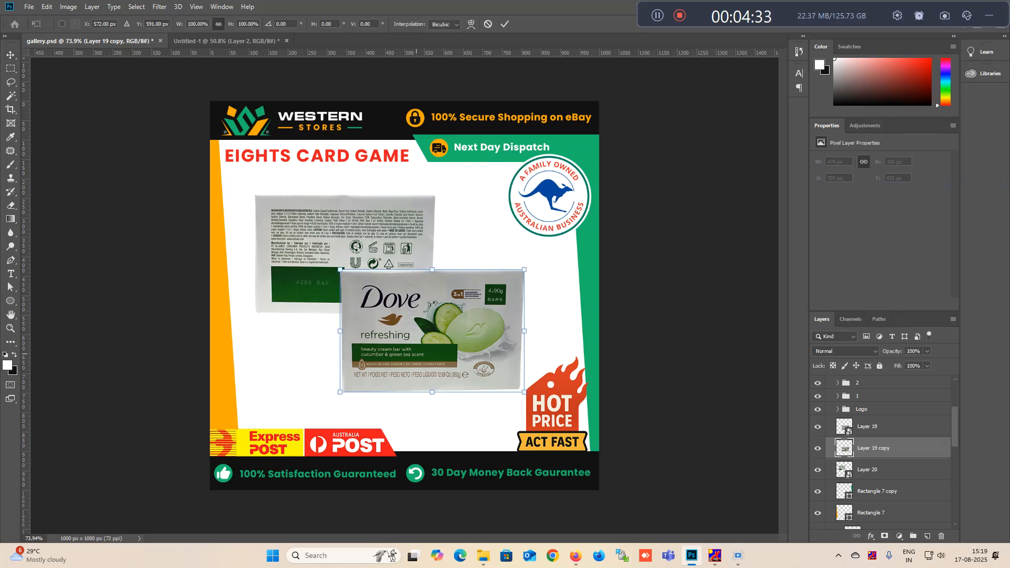
{"action": "right_click", "coordinate": [424, 346]}
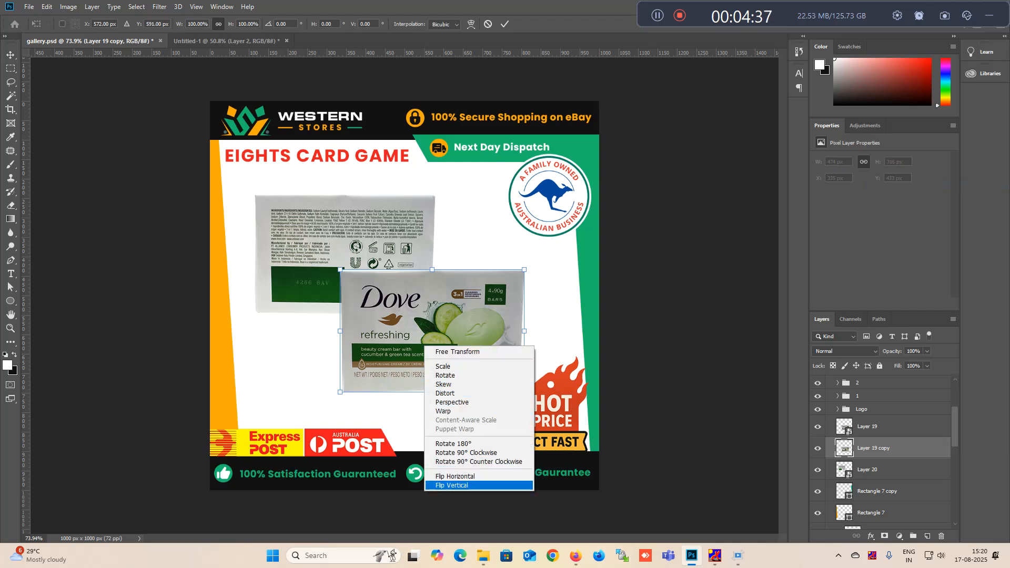
{"action": "key", "text": "Escape"}
{"action": "key", "text": "Return"}
{"action": "left_click_drag", "start_coordinate": [463, 329], "coordinate": [491, 450]}
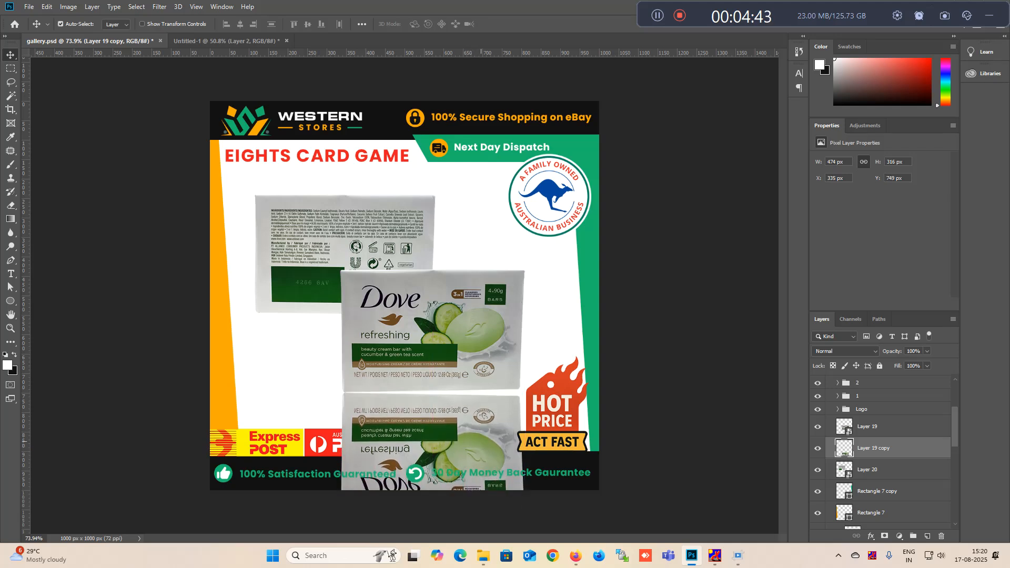
- Fade out the lower part of the front box's reflection with the soft 400 px Eraser
{"action": "key", "text": "e"}
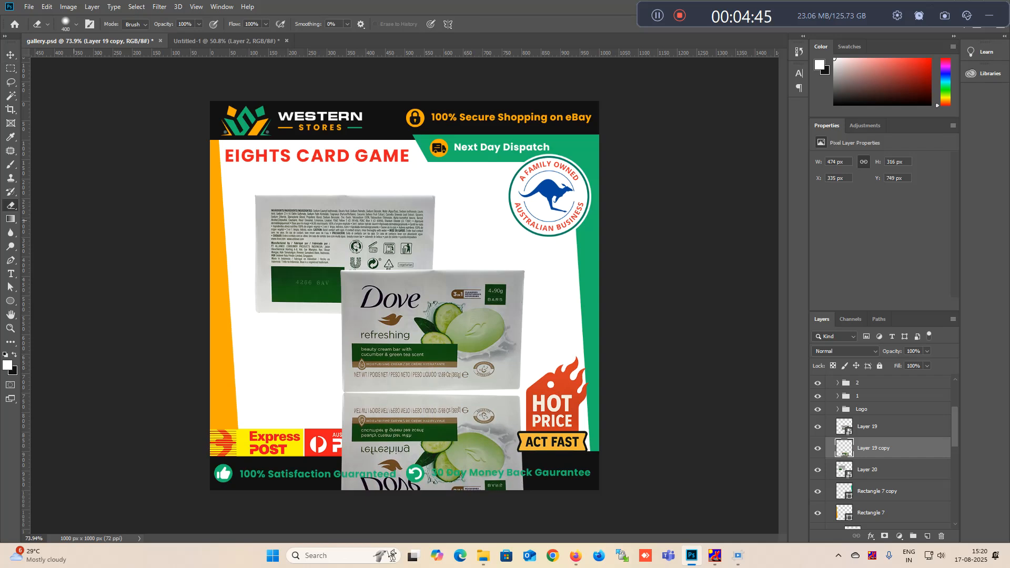
{"action": "scroll", "coordinate": [487, 427], "scroll_direction": "down", "scroll_amount": 2}
{"action": "mouse_move", "coordinate": [489, 459]}
{"action": "left_mouse_down"}
{"action": "mouse_move", "coordinate": [347, 457]}
{"action": "mouse_move", "coordinate": [489, 456]}
{"action": "mouse_move", "coordinate": [368, 453]}
{"action": "mouse_move", "coordinate": [486, 452]}
{"action": "mouse_move", "coordinate": [358, 441]}
{"action": "left_mouse_up"}
{"action": "key", "text": "v"}
- Set the fill of the front box's reflection layer to 45%
{"action": "scroll", "coordinate": [415, 324], "scroll_direction": "up", "scroll_amount": 4}
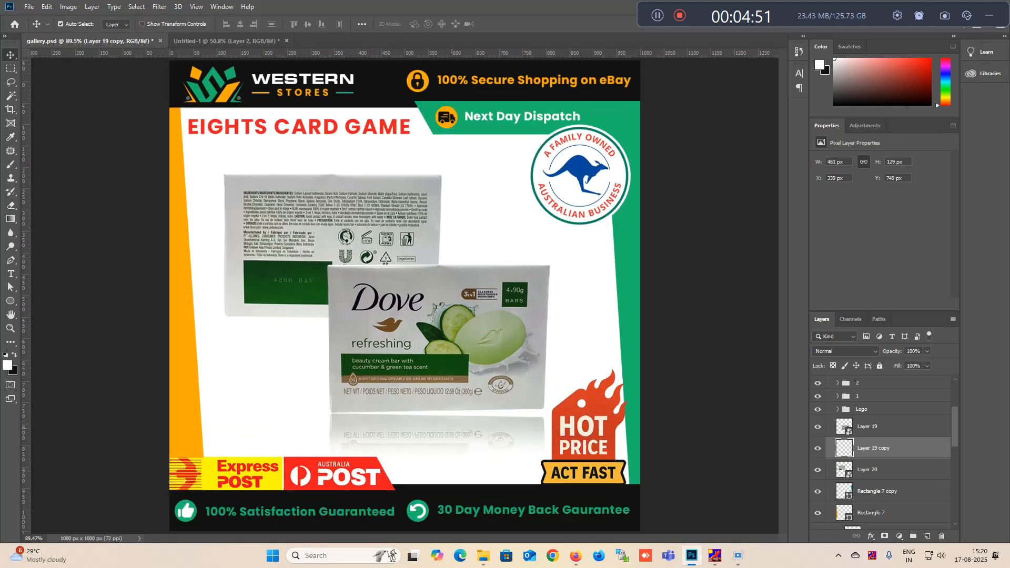
{"action": "left_click", "coordinate": [914, 366]}
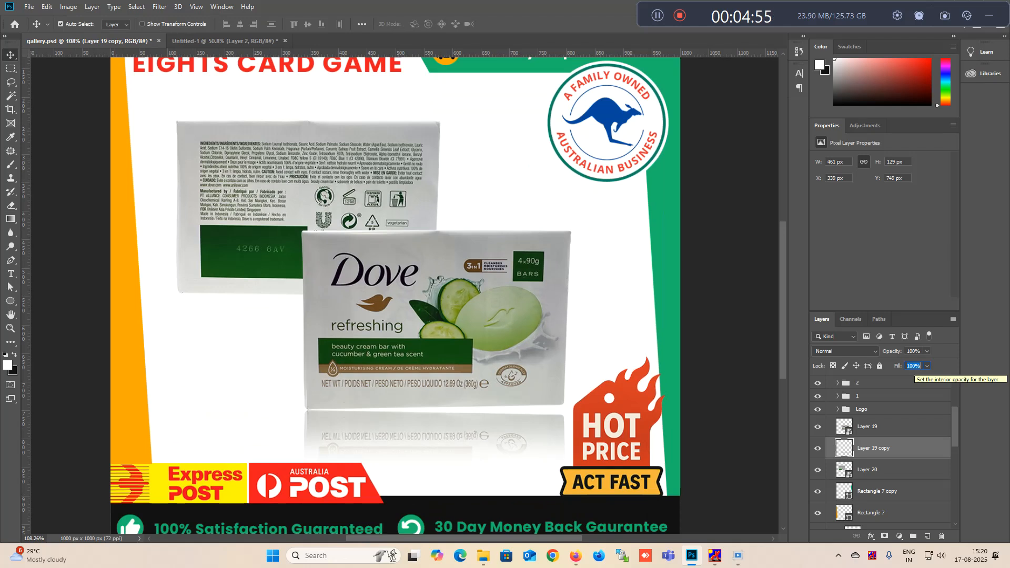
{"action": "type", "text": "30"}
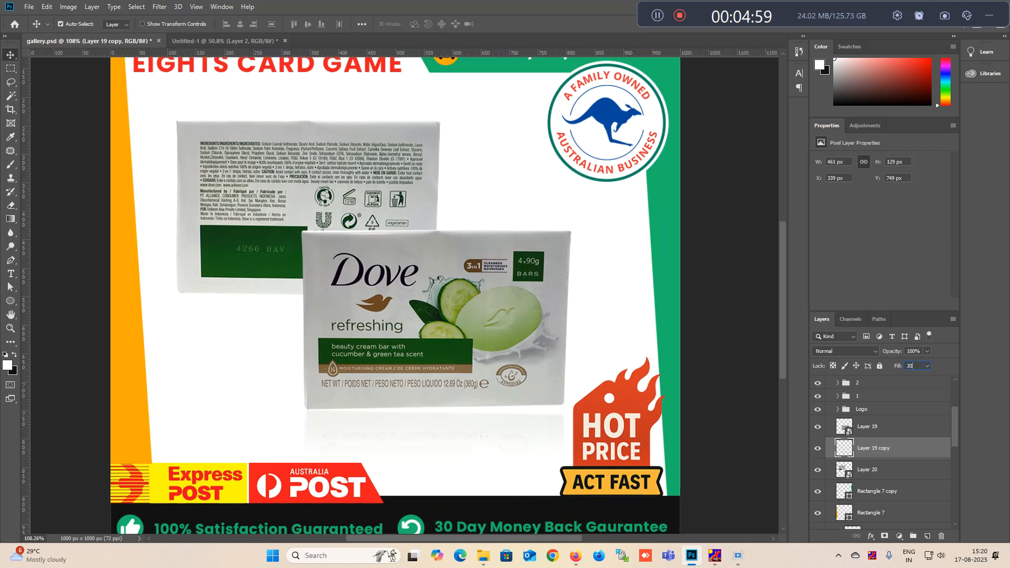
{"action": "key", "text": "shift+Up"}
{"action": "key", "text": "shift+Down"}
{"action": "type", "text": "45"}
- Rotate the front box's reflection by -1.5° and move it up against the box's bottom edge
{"action": "key", "text": "ctrl+t"}
{"action": "scroll", "coordinate": [574, 425], "scroll_direction": "up", "scroll_amount": 5}
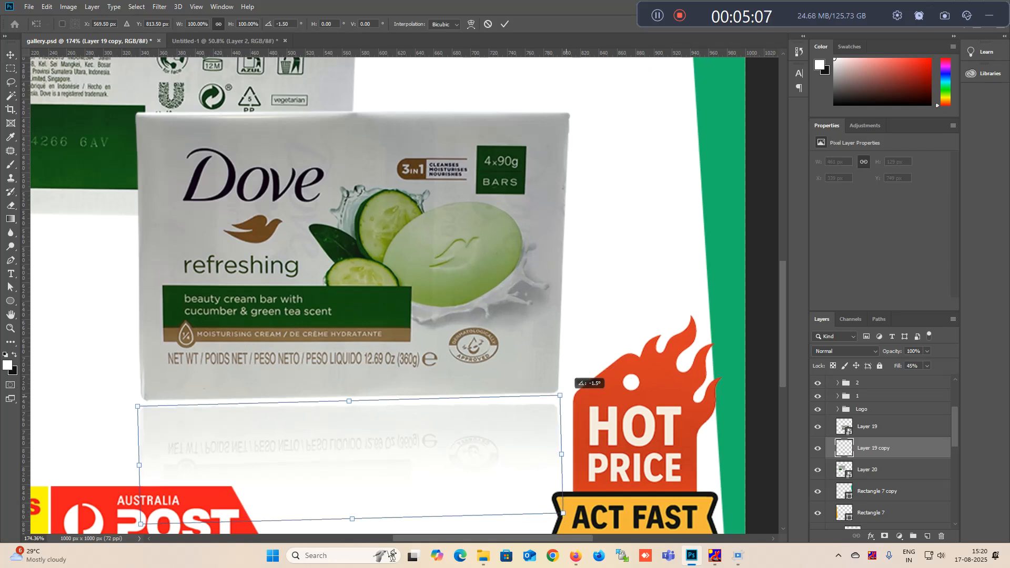
{"action": "key", "text": "Return"}
{"action": "key", "text": "shift+Up"}
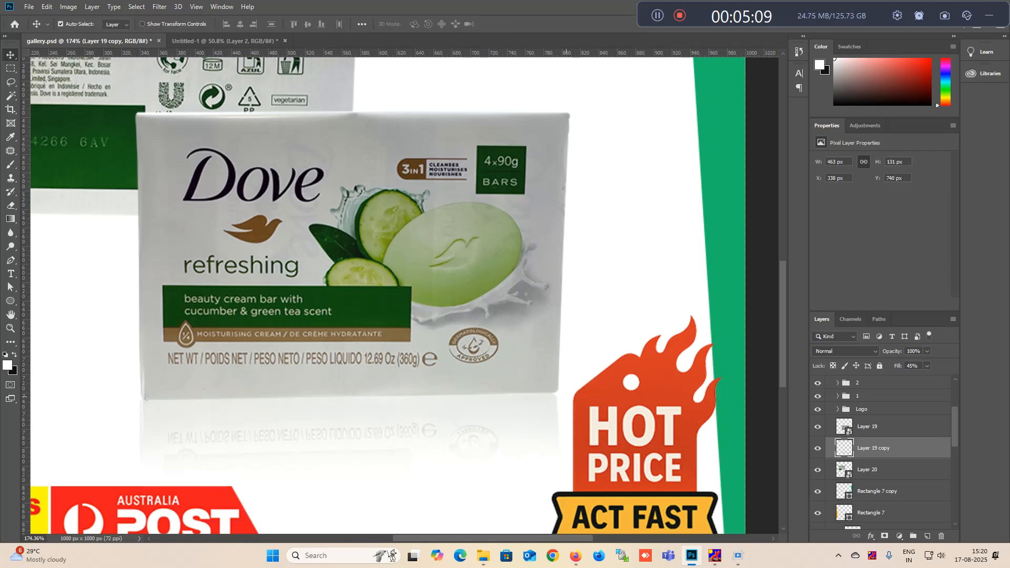
- Duplicate the back-of-box layer, Layer 20, beneath the original and rasterize the copy
{"action": "scroll", "coordinate": [515, 407], "scroll_direction": "down", "scroll_amount": 7}
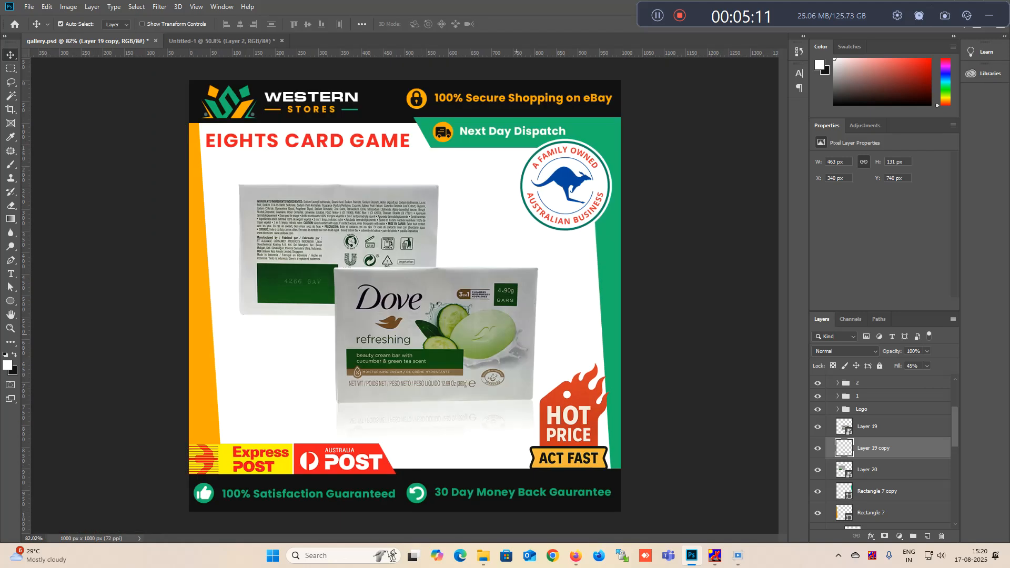
{"action": "left_click", "coordinate": [270, 272]}
{"action": "scroll", "coordinate": [873, 442], "scroll_direction": "down", "scroll_amount": 1}
{"action": "left_click_drag", "start_coordinate": [868, 431], "coordinate": [868, 441]}
{"action": "right_click", "coordinate": [874, 450]}
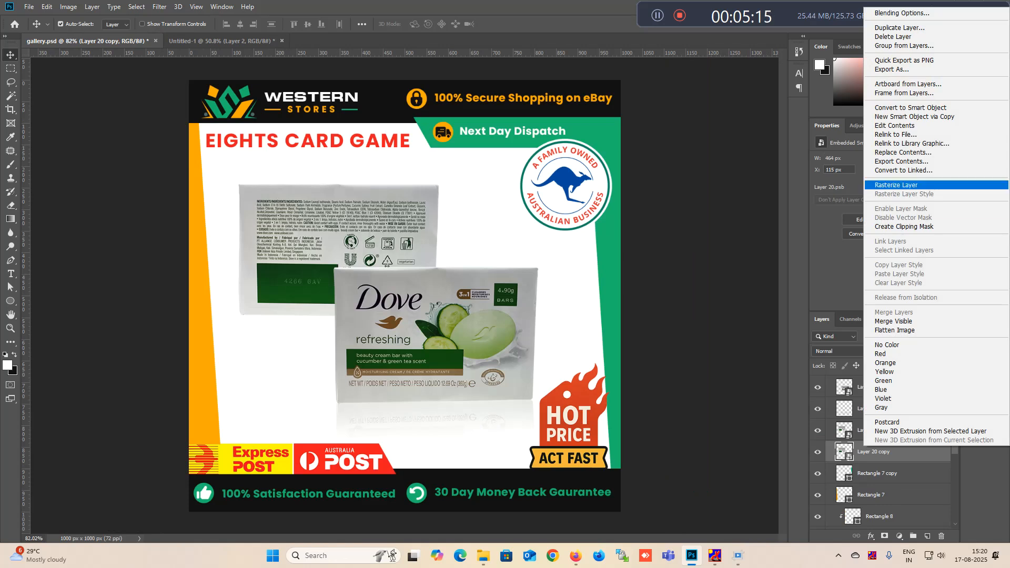
{"action": "left_click", "coordinate": [897, 185]}
- Flip the back-of-box copy vertically and move it directly below the back box as a reflection
{"action": "key", "text": "ctrl+t"}
{"action": "right_click", "coordinate": [298, 274]}
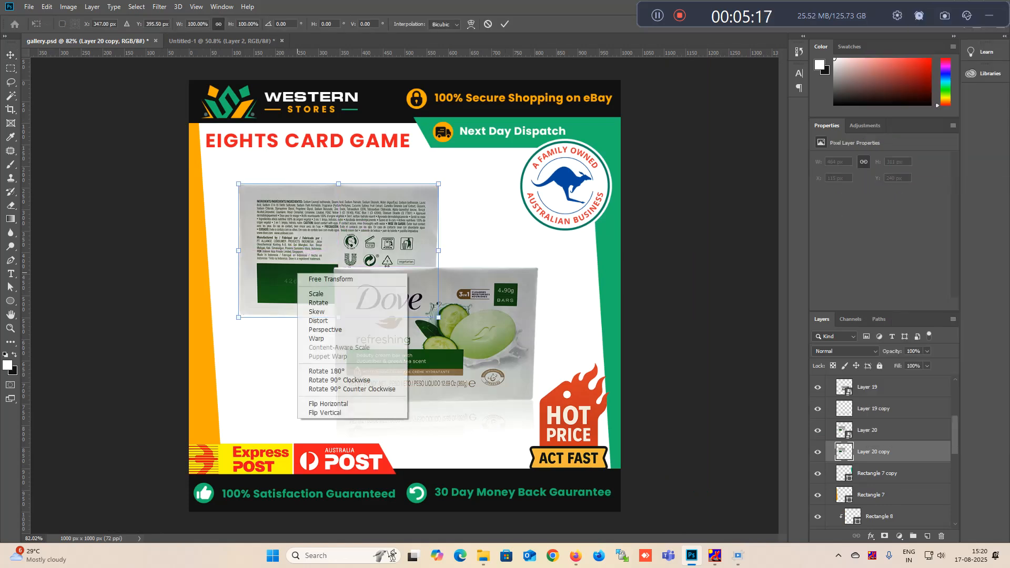
{"action": "left_click", "coordinate": [325, 412]}
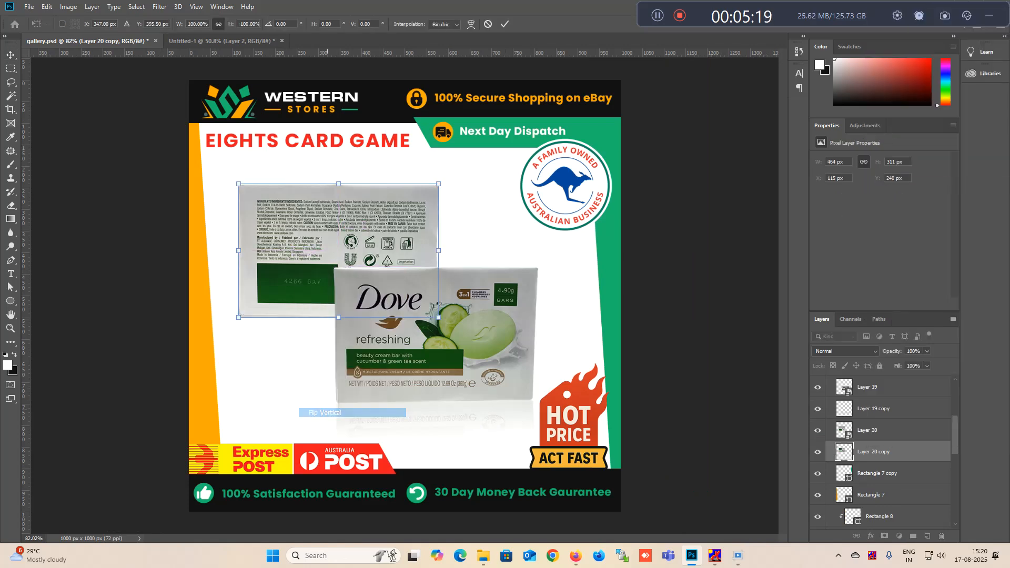
{"action": "key", "text": "Return"}
{"action": "left_click_drag", "start_coordinate": [314, 209], "coordinate": [313, 364]}
- Erase the lower part of the back box's reflection with the soft Eraser, undoing the first, too strong stroke
{"action": "key", "text": "e"}
{"action": "mouse_move", "coordinate": [447, 489]}
{"action": "left_mouse_down"}
{"action": "mouse_move", "coordinate": [111, 480]}
{"action": "mouse_move", "coordinate": [337, 454]}
{"action": "mouse_move", "coordinate": [174, 451]}
{"action": "mouse_move", "coordinate": [326, 431]}
{"action": "mouse_move", "coordinate": [54, 419]}
{"action": "left_mouse_up"}
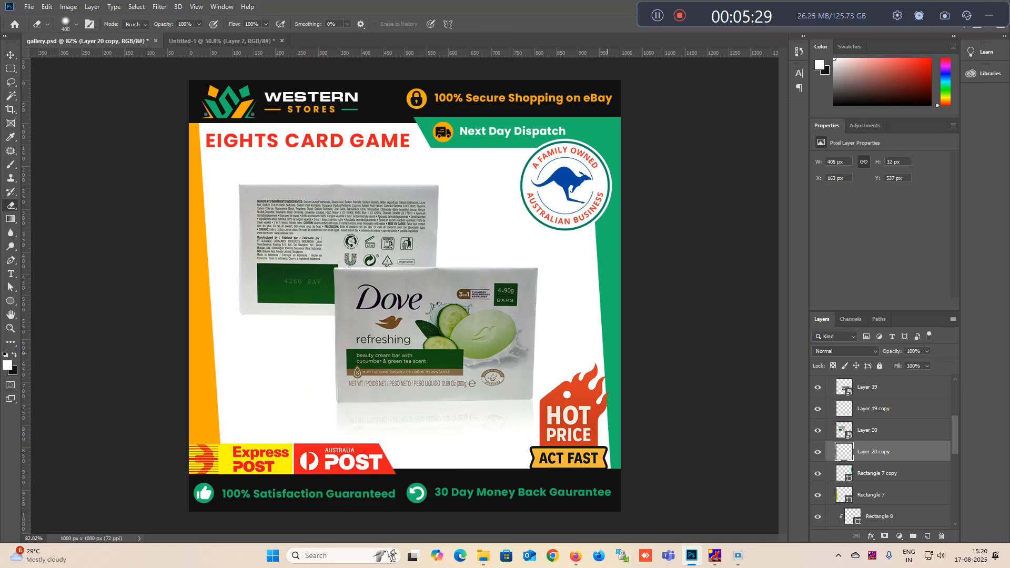
{"action": "key", "text": "ctrl+z"}
{"action": "mouse_move", "coordinate": [113, 470]}
{"action": "left_mouse_down"}
{"action": "mouse_move", "coordinate": [91, 451]}
{"action": "mouse_move", "coordinate": [549, 417]}
{"action": "left_mouse_up"}
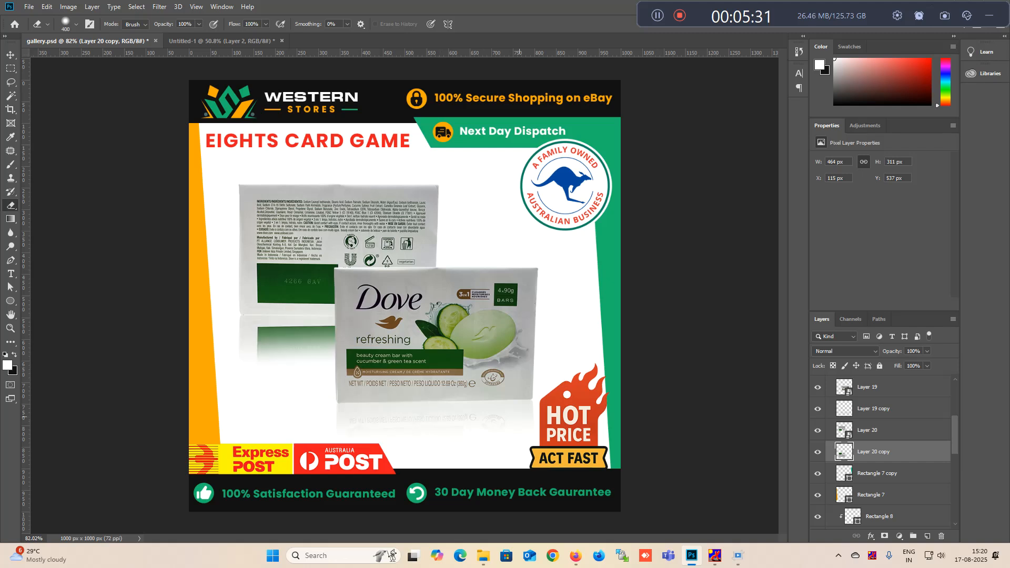
- Set the opacity of the back box's reflection layer to 45%
{"action": "key", "text": "v"}
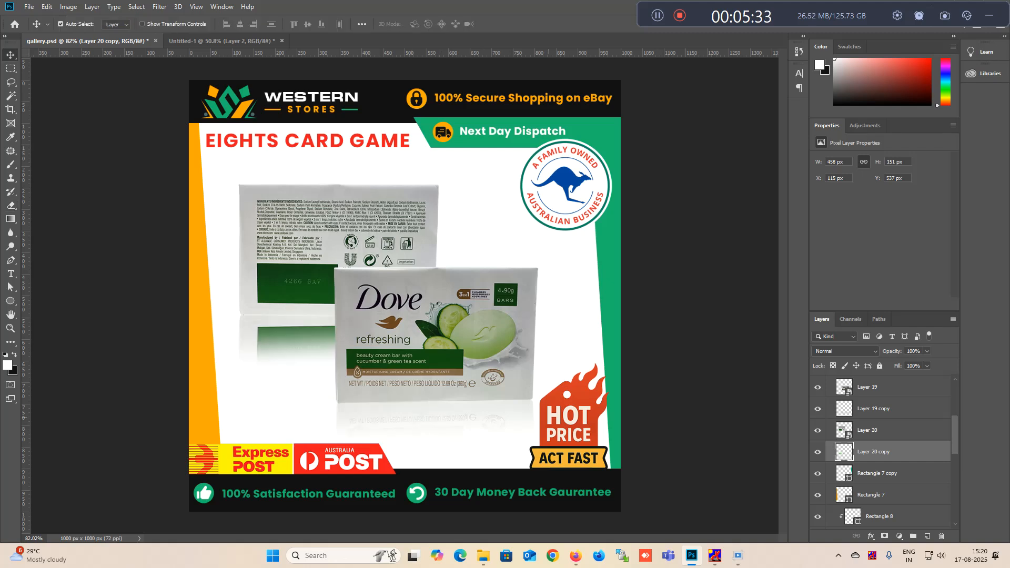
{"action": "key", "text": "4"}
{"action": "key", "text": "5"}
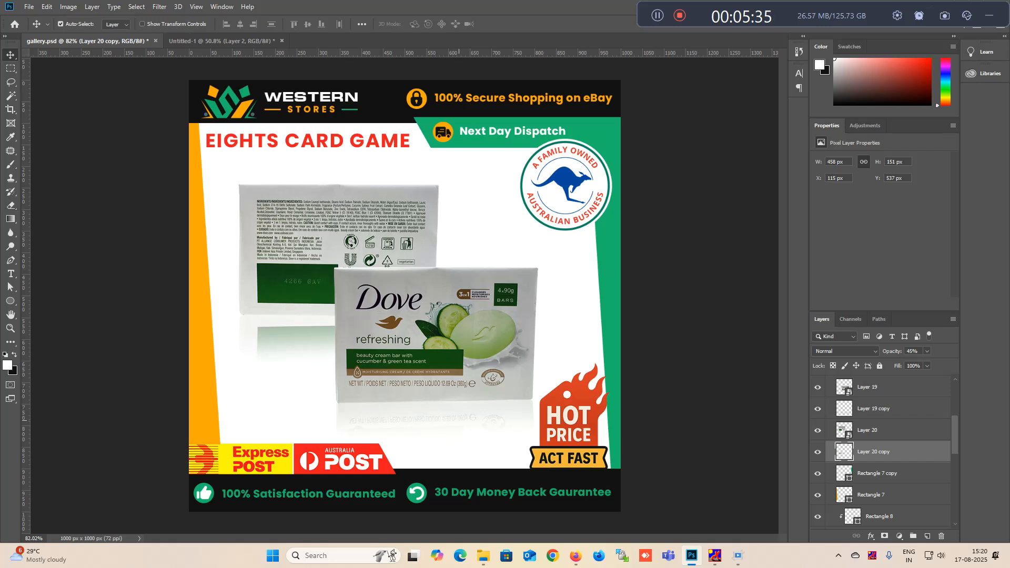
- Soften the lower edge of the back box's reflection further with the Eraser
{"action": "key", "text": "e"}
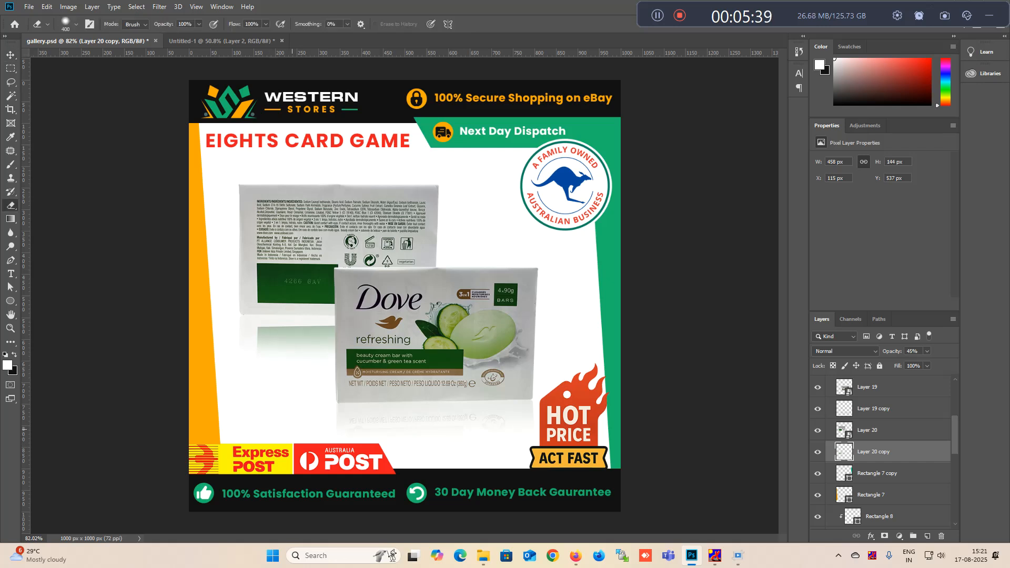
{"action": "left_click_drag", "start_coordinate": [369, 430], "coordinate": [114, 516]}
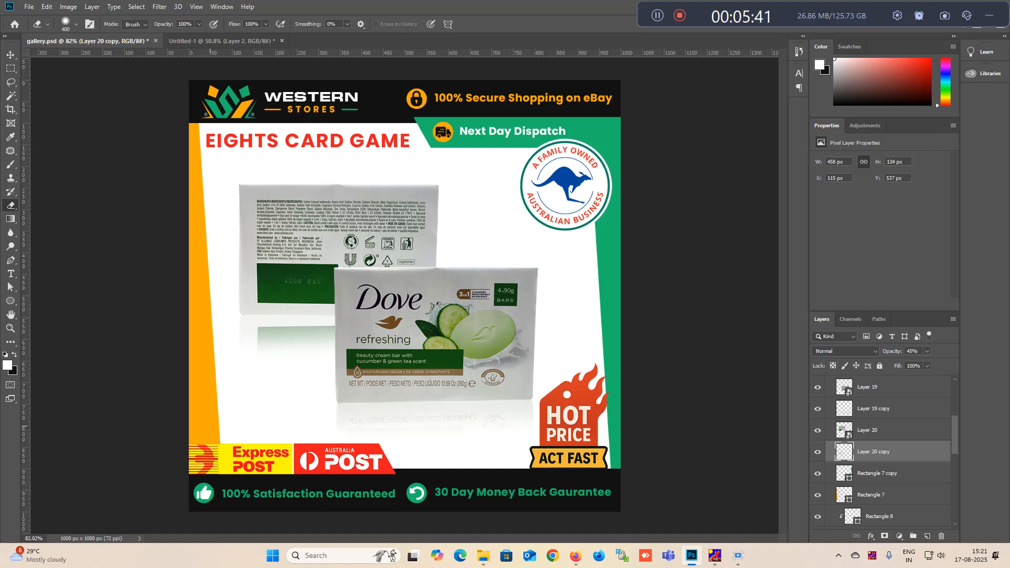
{"action": "key", "text": "v"}
{"action": "scroll", "coordinate": [279, 441], "scroll_direction": "down", "scroll_amount": 3}
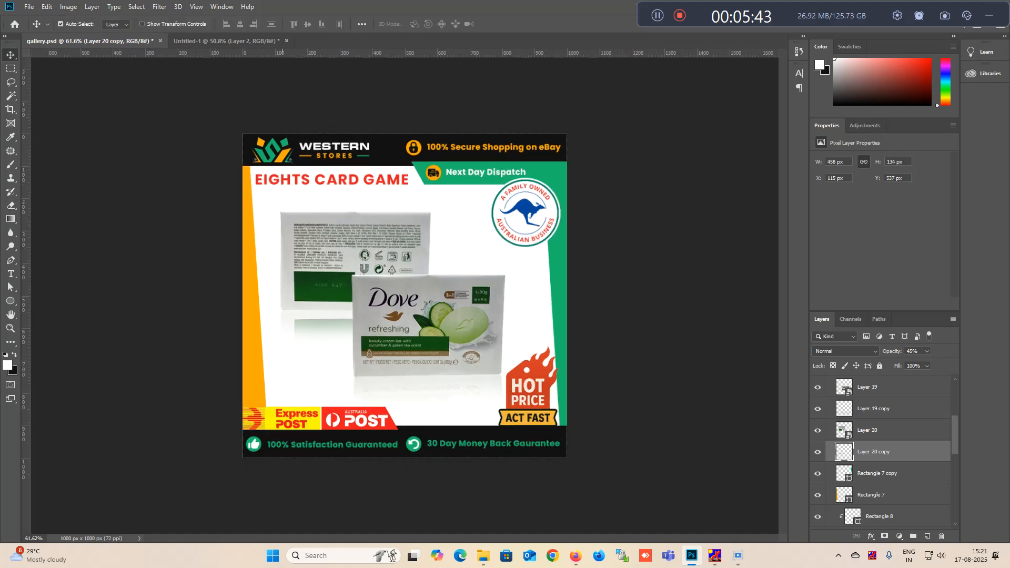
- Switch to the eBay listing of the Dove soap in the browser and copy "Beauty Cream Bar Soap" from its title
{"action": "key", "text": "alt+Tab"}
{"action": "left_click", "coordinate": [424, 11]}
{"action": "left_click", "coordinate": [327, 12]}
{"action": "key", "text": "Escape"}
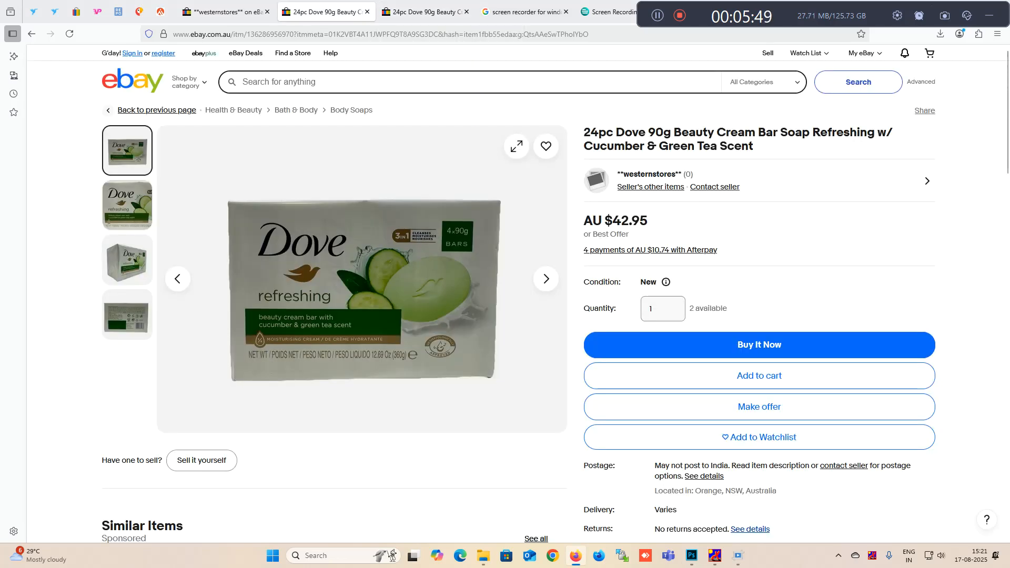
{"action": "left_click_drag", "start_coordinate": [674, 132], "coordinate": [809, 132]}
{"action": "key", "text": "ctrl+c"}
- Return to Photoshop, replace the "Eights Card Game" headline with the copied text and shorten it to "Cream Bar Soap"
{"action": "key", "text": "alt+Tab"}
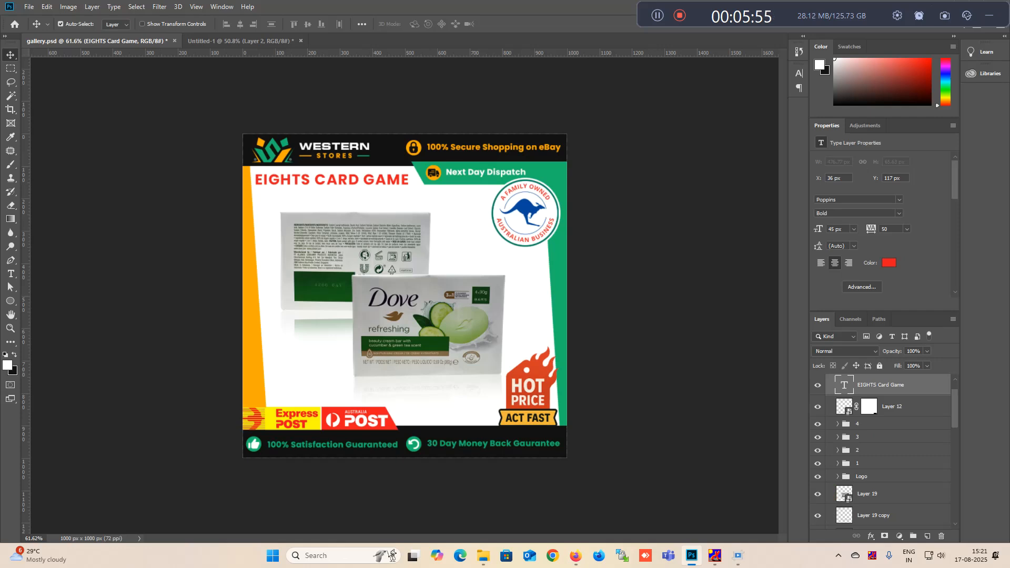
{"action": "double_click", "coordinate": [331, 184]}
{"action": "key", "text": "ctrl+v"}
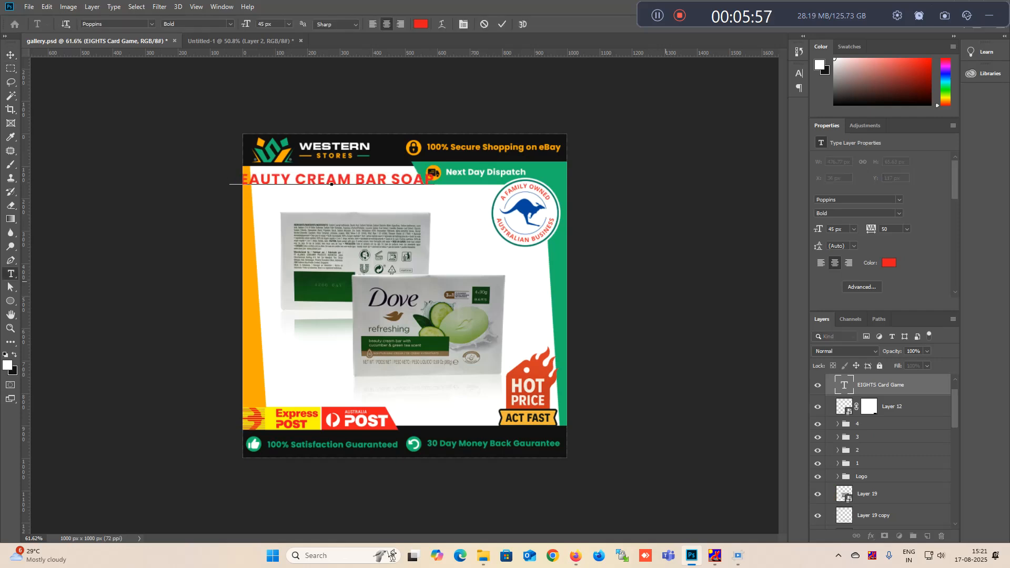
{"action": "left_click_drag", "start_coordinate": [295, 185], "coordinate": [230, 185]}
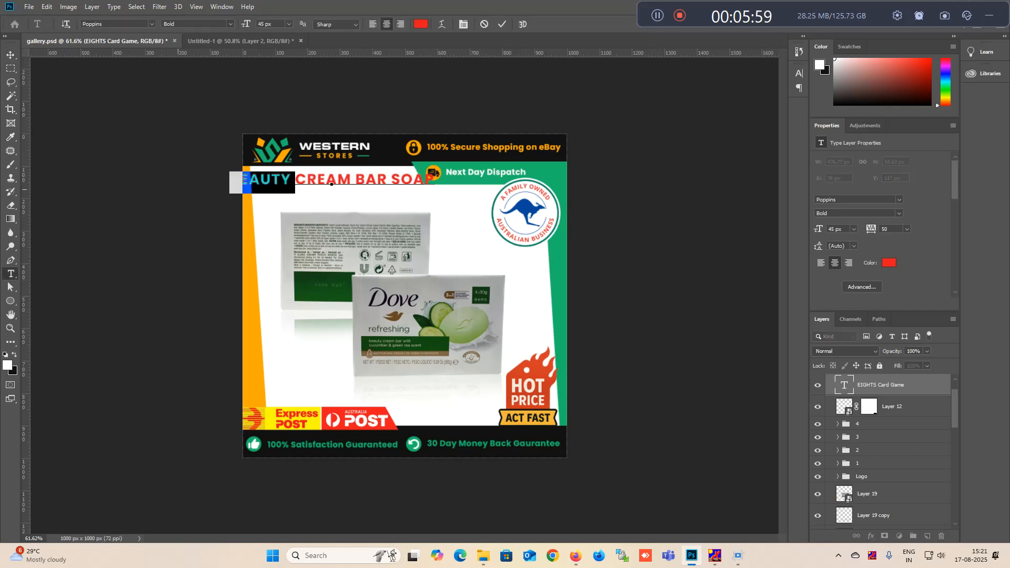
{"action": "key", "text": "BackSpace"}
{"action": "key", "text": "ctrl+Return"}
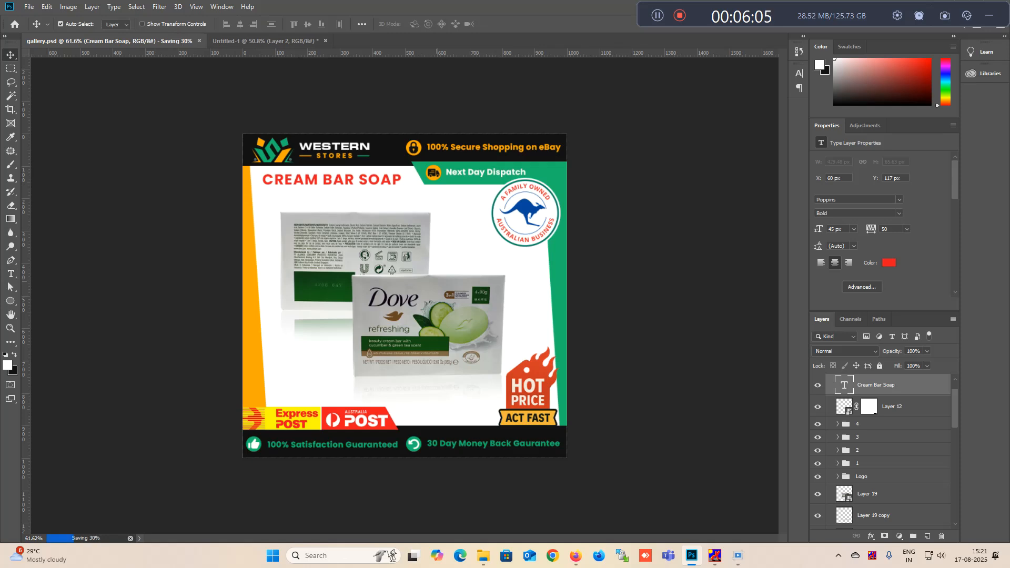
- Collapse the 4 copy layer group and save gallery.psd
{"action": "key", "text": "ctrl+0"}
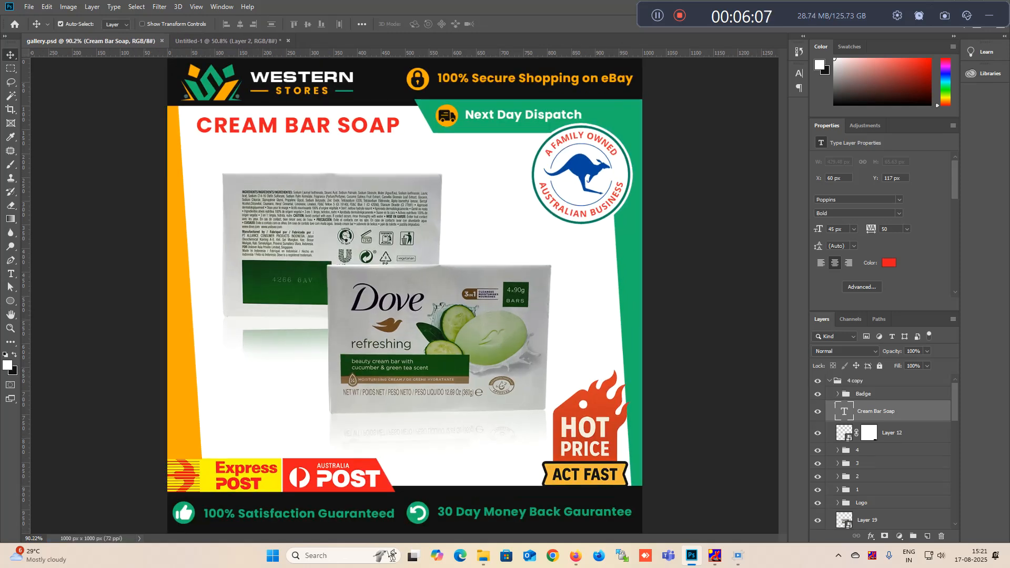
{"action": "left_click", "coordinate": [829, 381]}
{"action": "key", "text": "ctrl+s"}
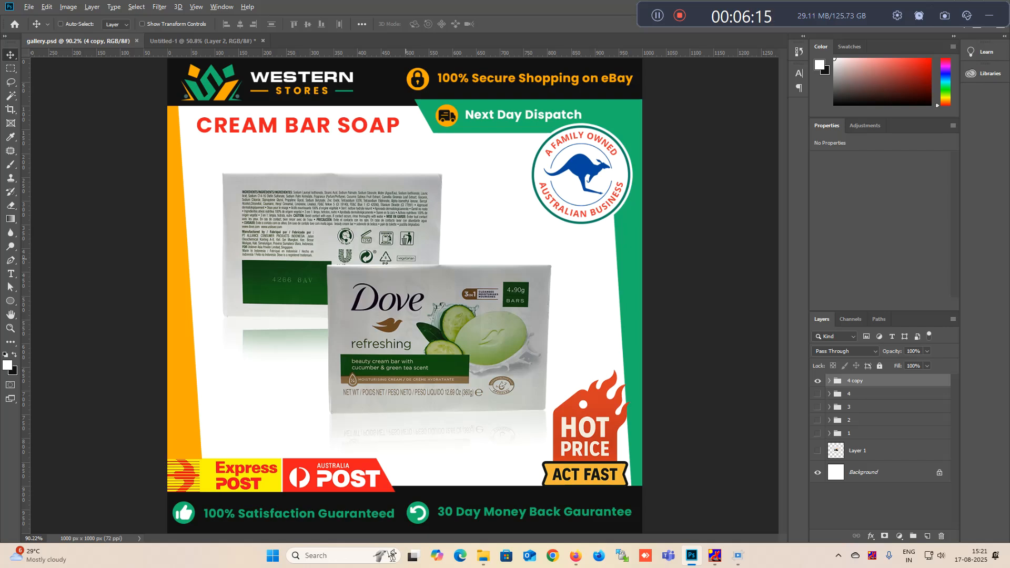
- Export the design for web as a JPEG at quality 100, named gallery4, in the gallery image folder
{"action": "key", "text": "ctrl+alt+shift+s"}
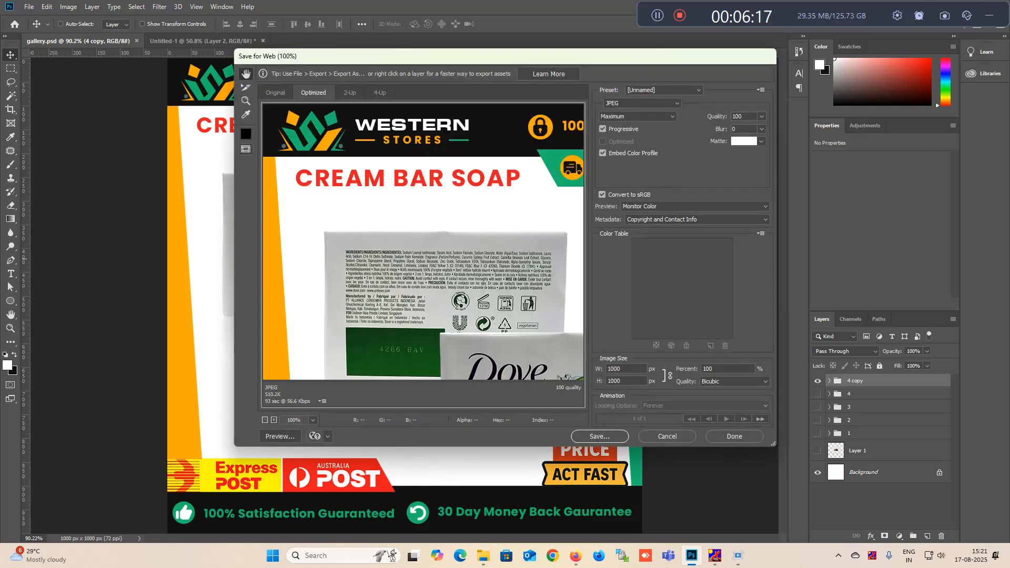
{"action": "key", "text": "Return"}
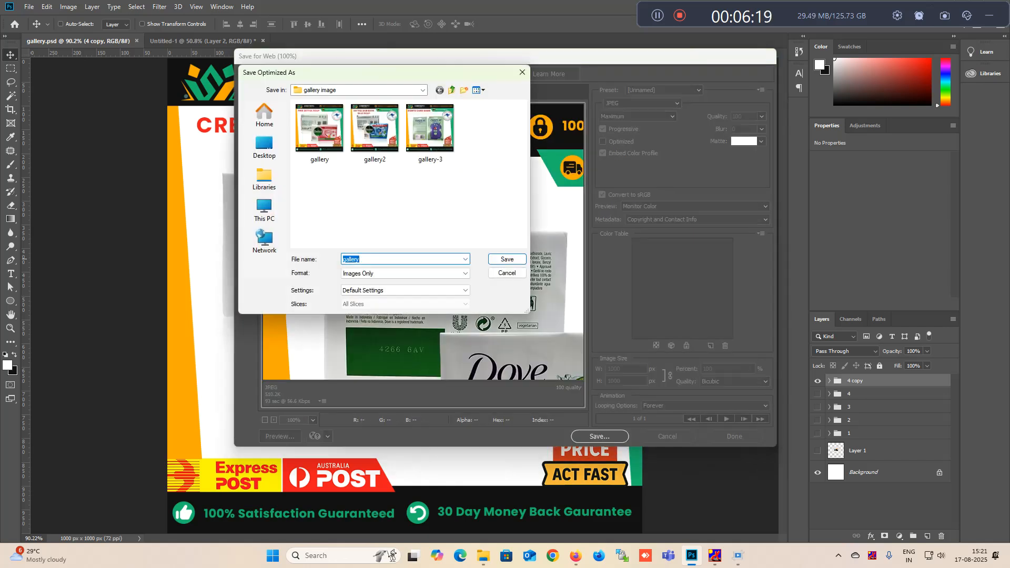
{"action": "left_click", "coordinate": [360, 260]}
{"action": "key", "text": "Return"}
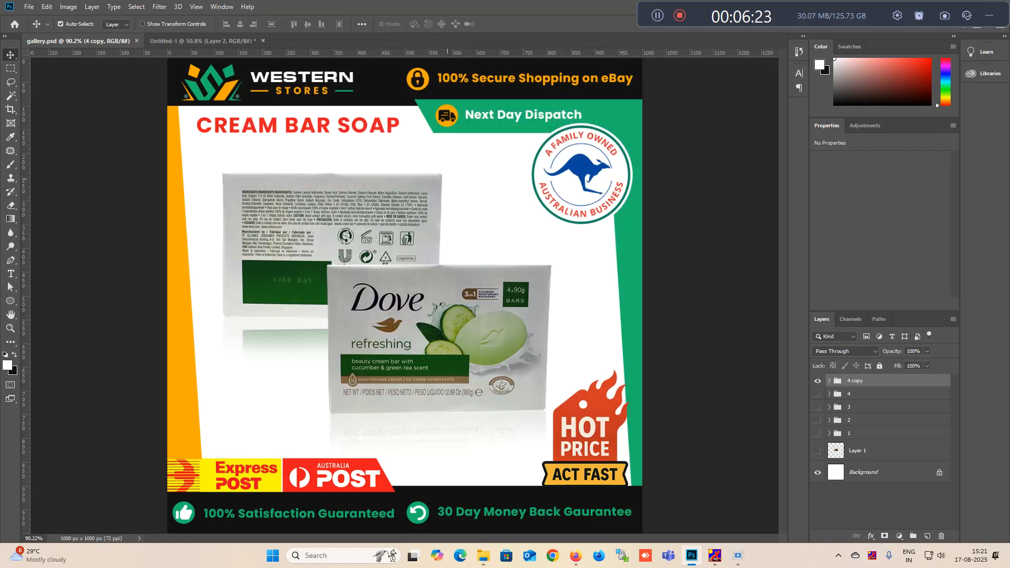
- Save another copy of the design as a JPEG in the gallery image folder with Maximum quality 12 and Baseline ("Standard") format
{"action": "left_click", "coordinate": [29, 6]}
{"action": "left_click", "coordinate": [44, 124]}
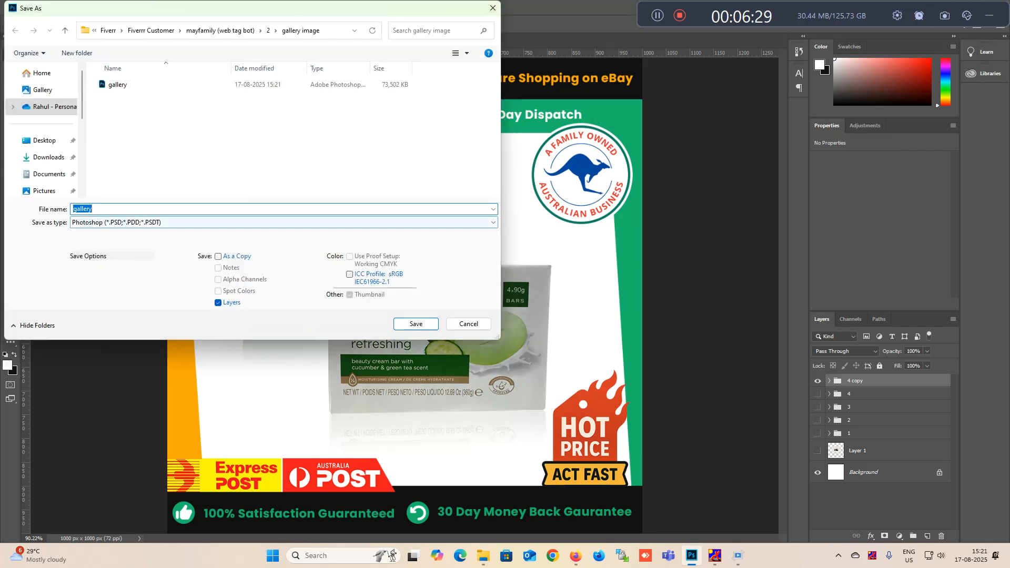
{"action": "left_click", "coordinate": [158, 222]}
{"action": "key", "text": "Return"}
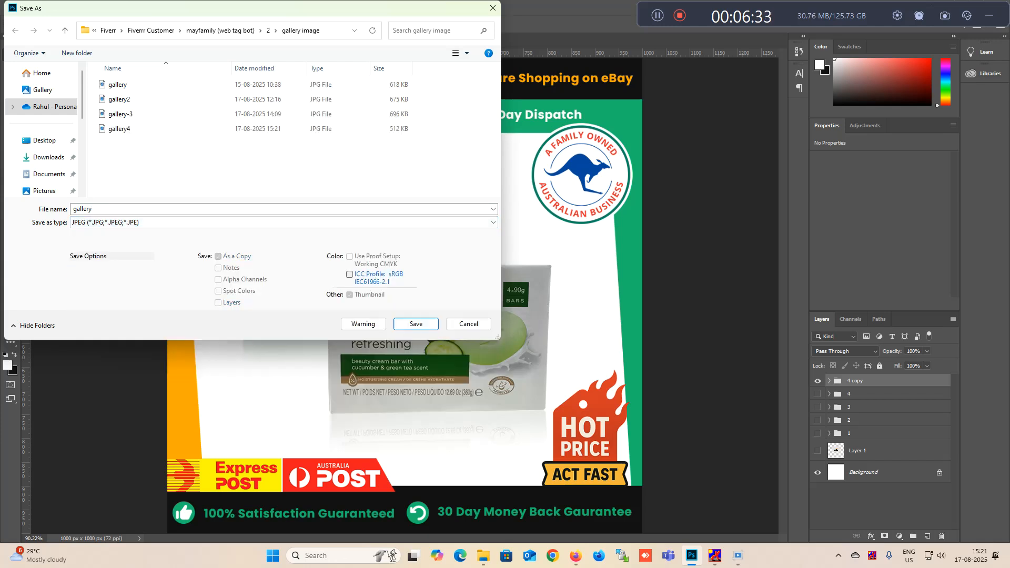
{"action": "left_click", "coordinate": [100, 209]}
{"action": "left_click", "coordinate": [100, 209]}
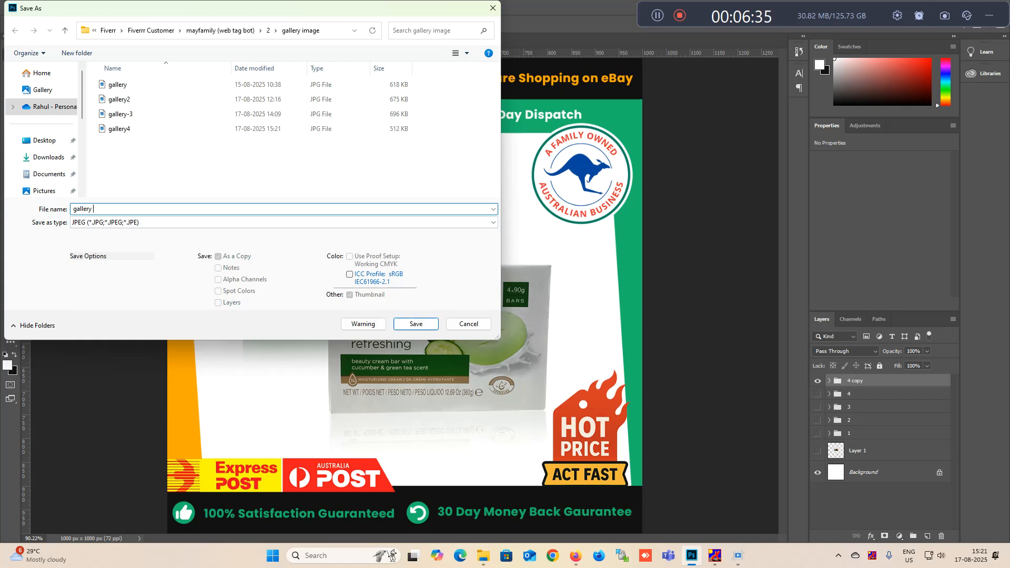
{"action": "key", "text": "Return"}
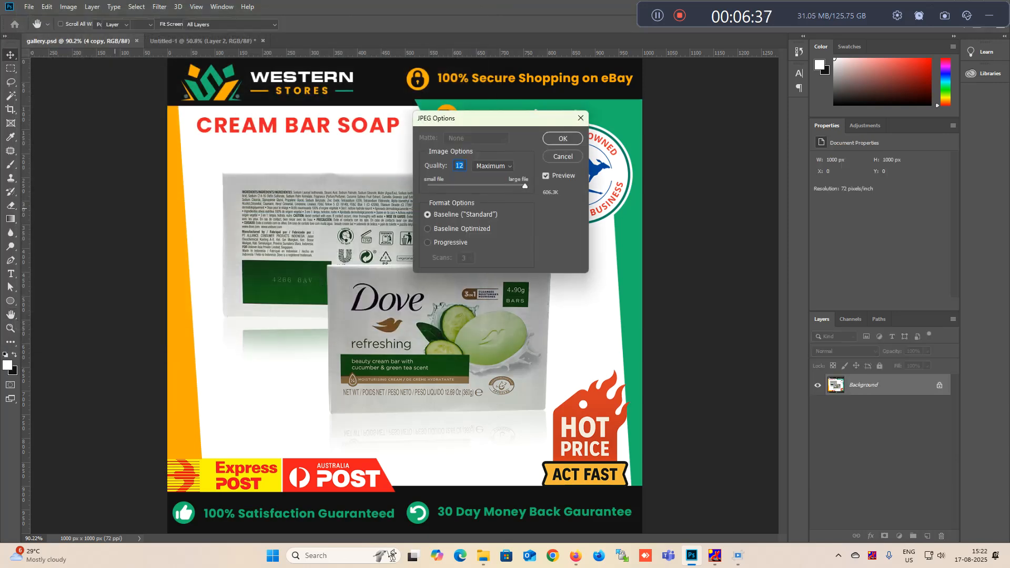
{"action": "key", "text": "Return"}
{"action": "key", "text": "ctrl"}
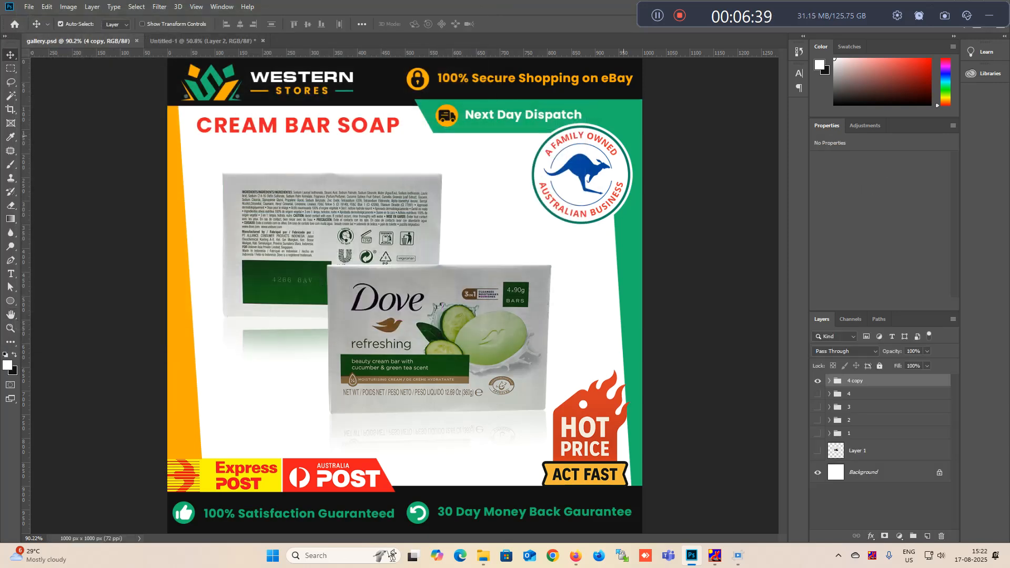